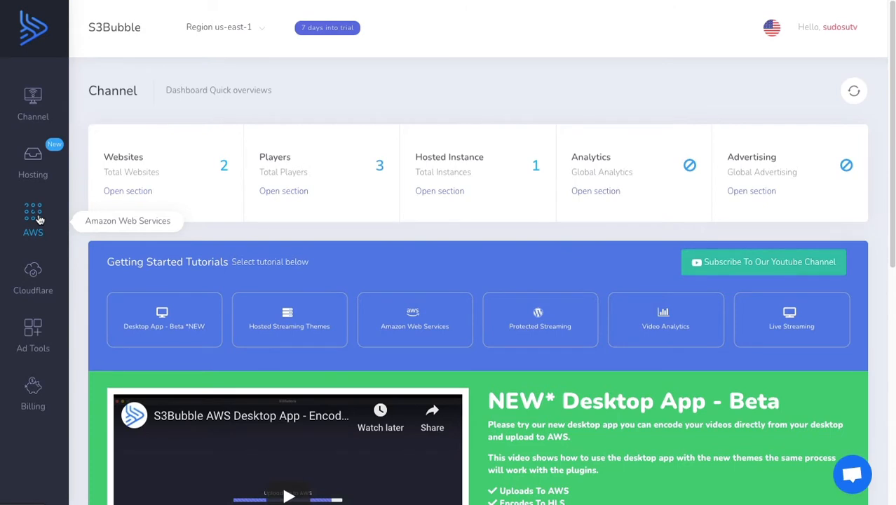
Open the S3 storage section of the Amazon Web Services features
{"action": "left_click", "coordinate": [40, 220]}
{"action": "mouse_move", "coordinate": [105, 281]}
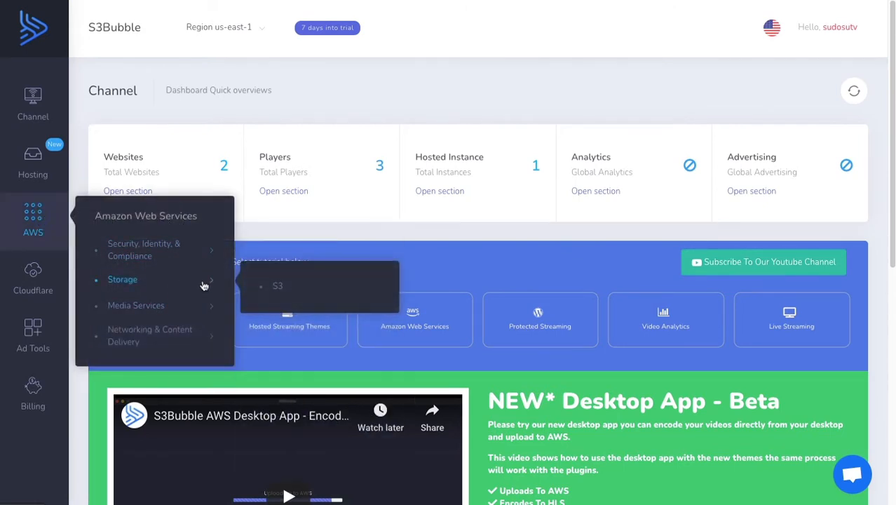
{"action": "left_click", "coordinate": [271, 288]}
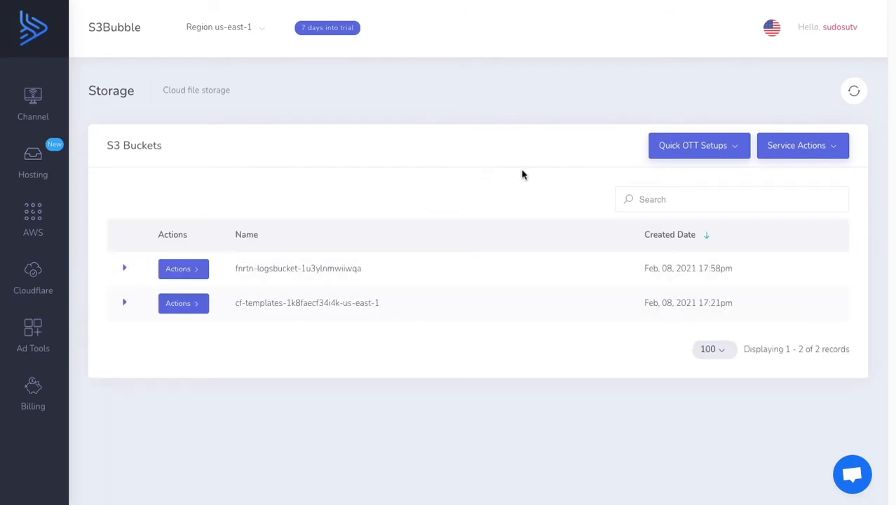
Create a quick delivery bucket setup with CloudFront, named s3bubble-2021-desktop-app, in the US East (N. Virginia) region
{"action": "left_click", "coordinate": [697, 151]}
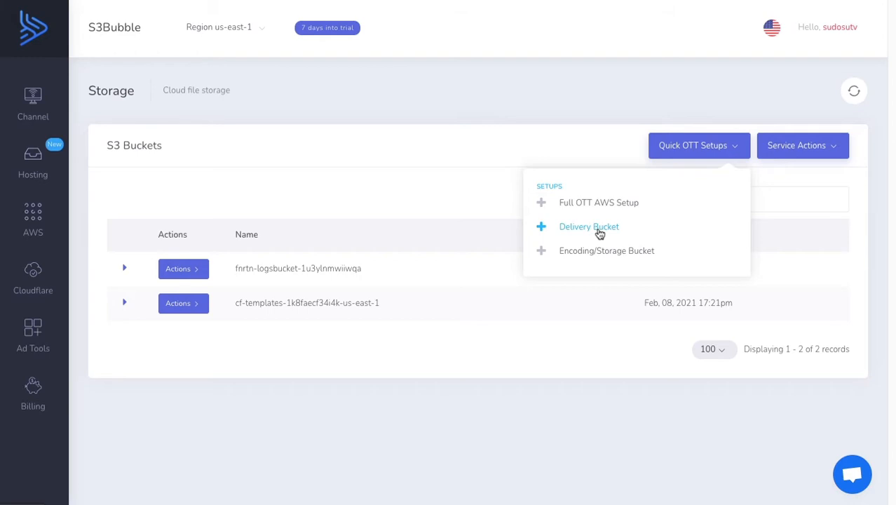
{"action": "left_click", "coordinate": [599, 231]}
{"action": "left_click", "coordinate": [386, 203]}
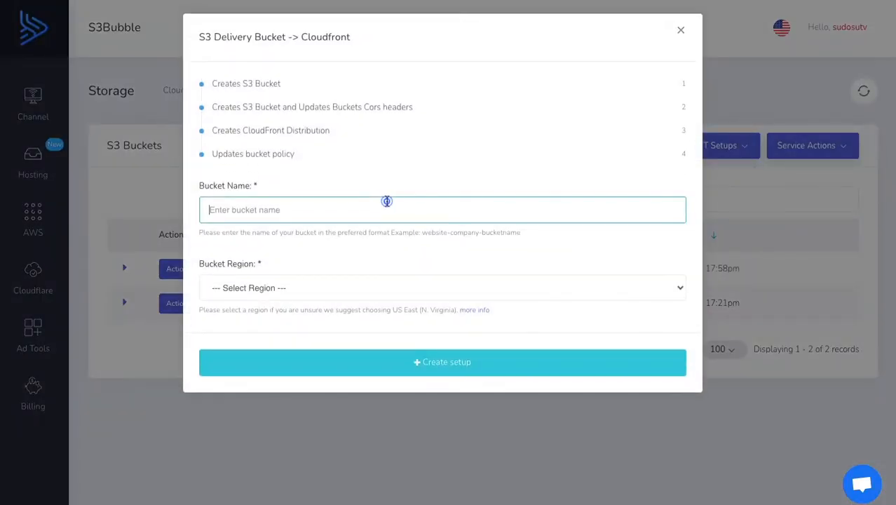
{"action": "type", "text": "s3bubble-"}
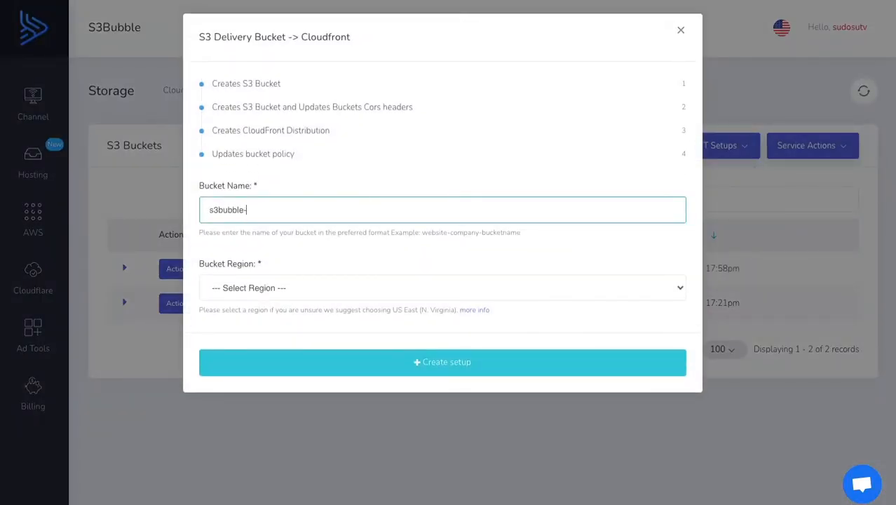
{"action": "type", "text": "2021-desktop-app"}
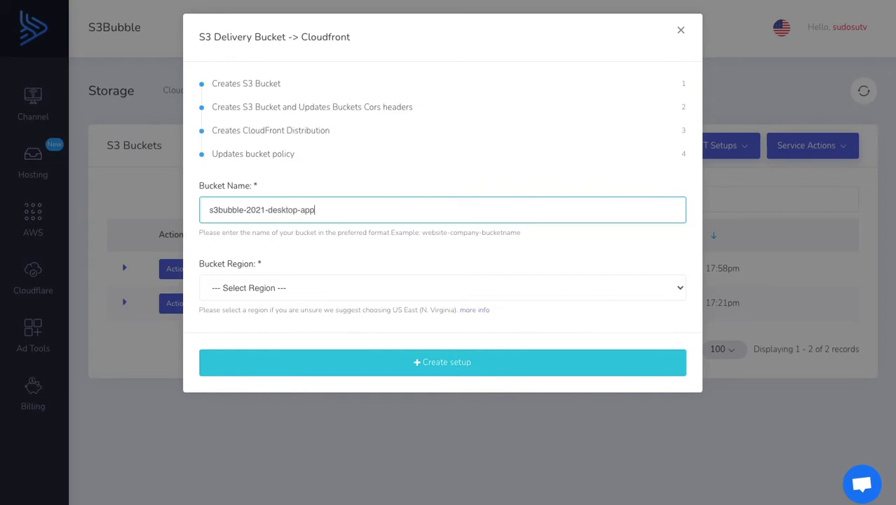
{"action": "left_click", "coordinate": [277, 298]}
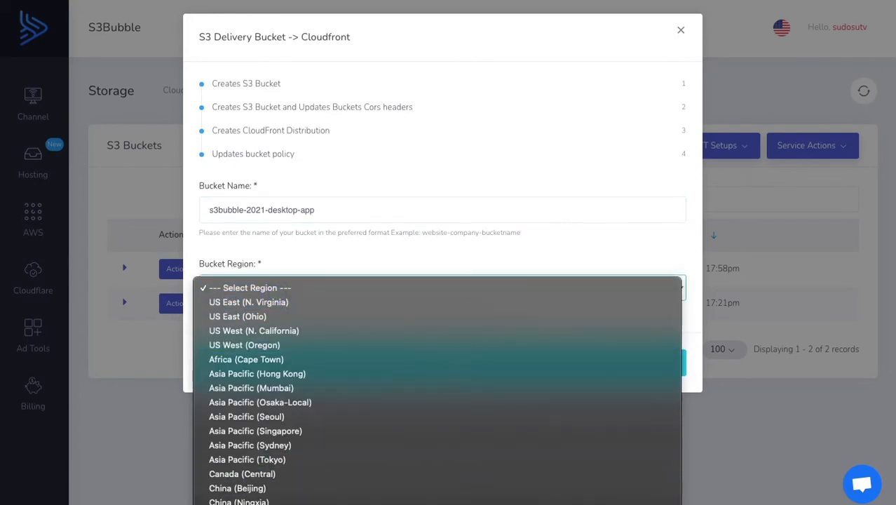
{"action": "left_click", "coordinate": [316, 303]}
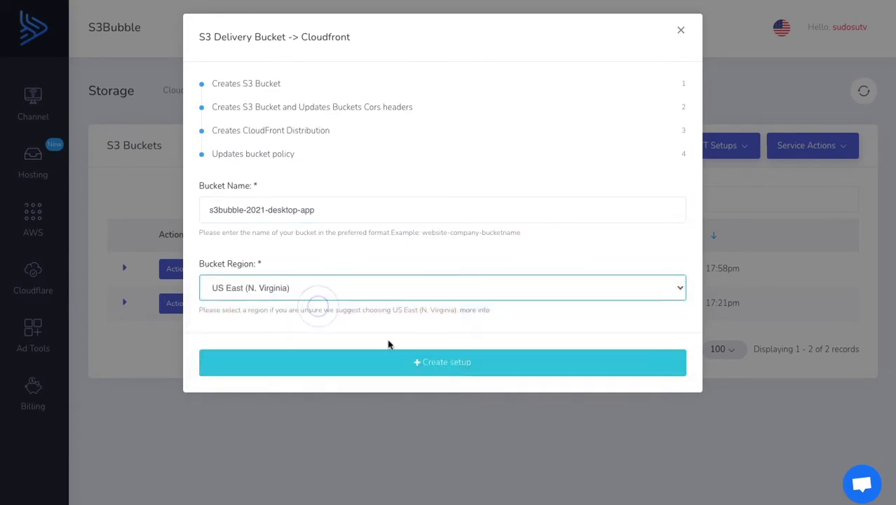
{"action": "left_click", "coordinate": [446, 366]}
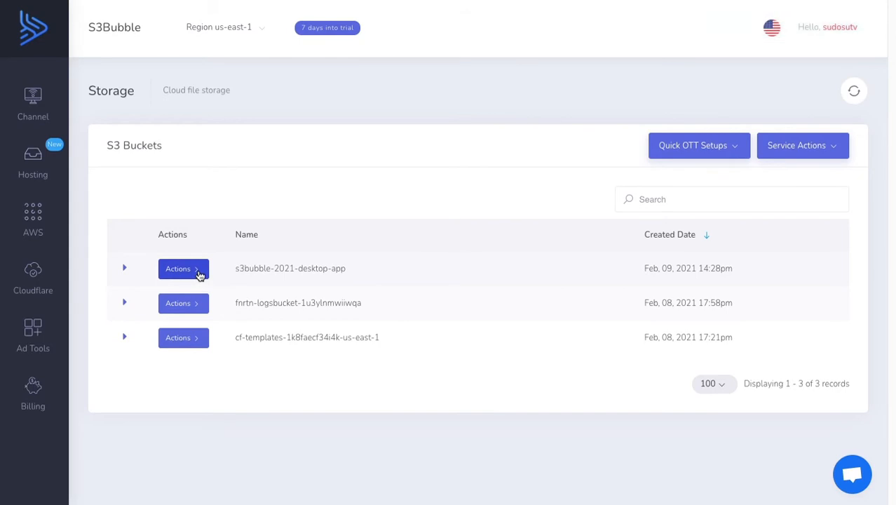
View the bucket policy of s3bubble-2021-desktop-app and close the viewer
{"action": "left_click", "coordinate": [206, 271]}
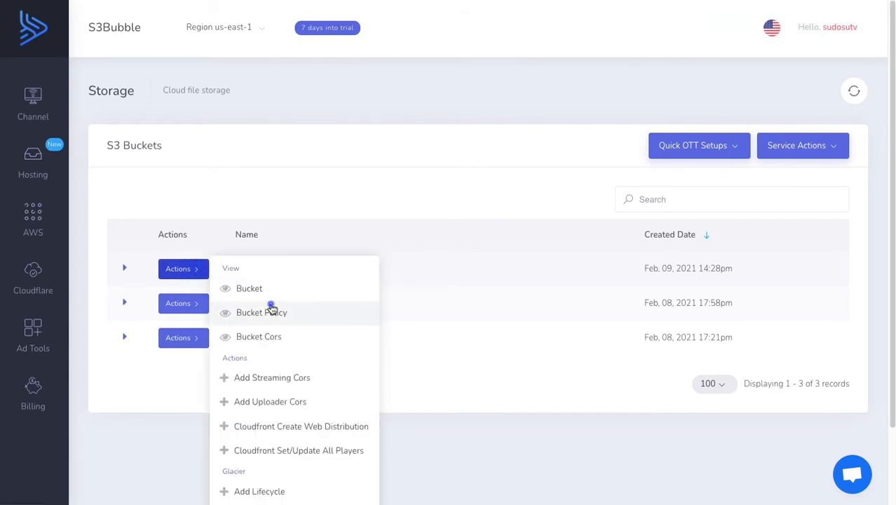
{"action": "left_click", "coordinate": [274, 310]}
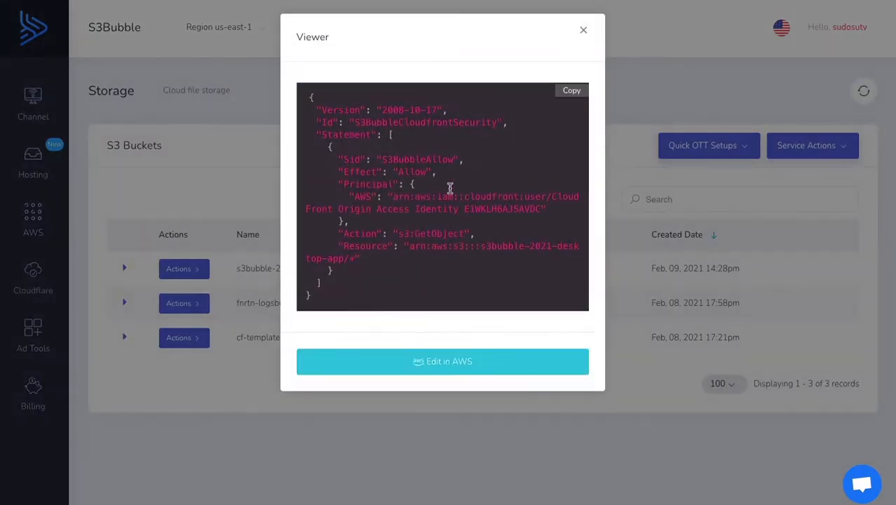
{"action": "left_click_drag", "start_coordinate": [313, 96], "coordinate": [352, 295]}
{"action": "left_click", "coordinate": [355, 295]}
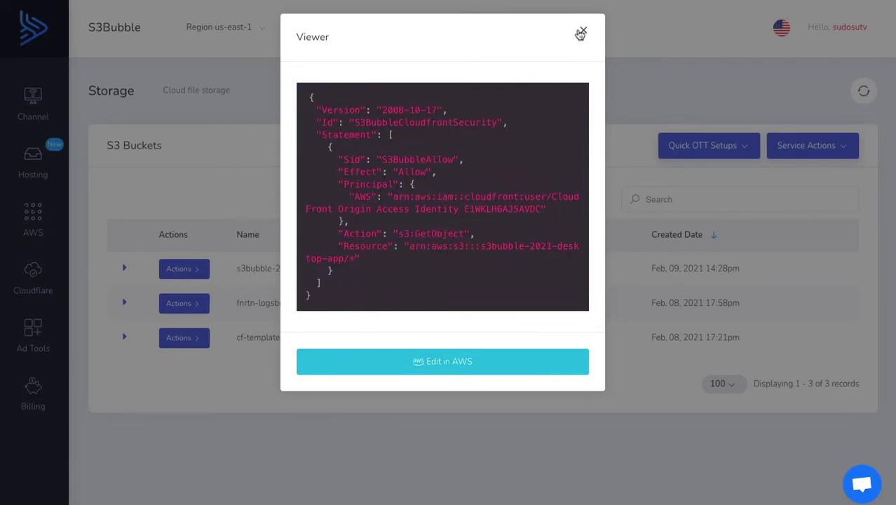
{"action": "left_click", "coordinate": [582, 31]}
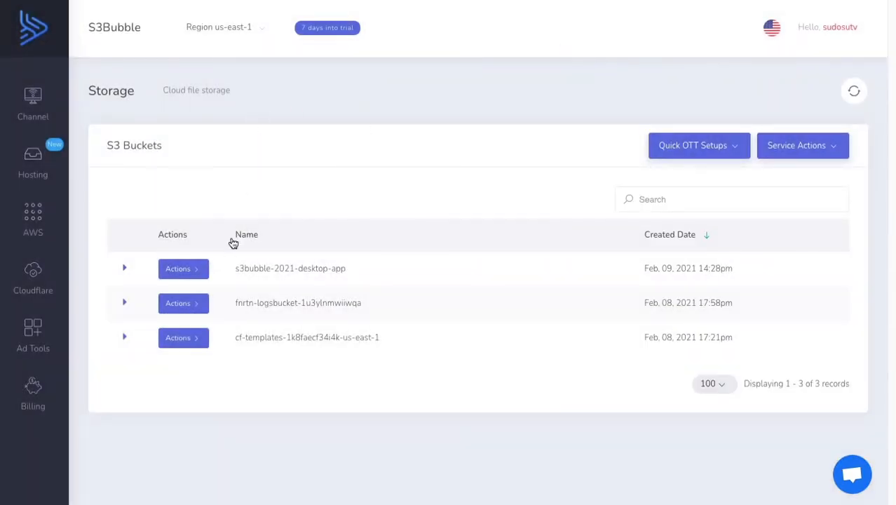
Check the CORS configuration of the s3bubble-2021-desktop-app bucket and close the viewer
{"action": "left_click", "coordinate": [199, 271]}
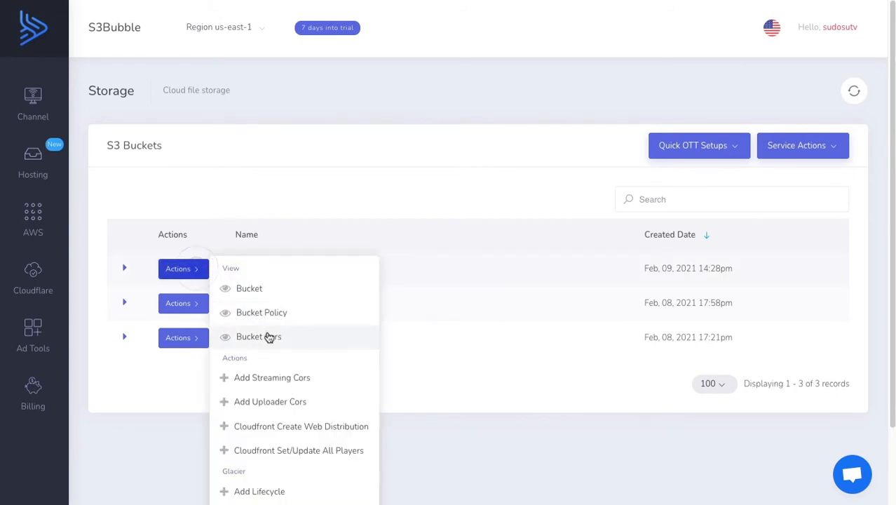
{"action": "left_click", "coordinate": [268, 336]}
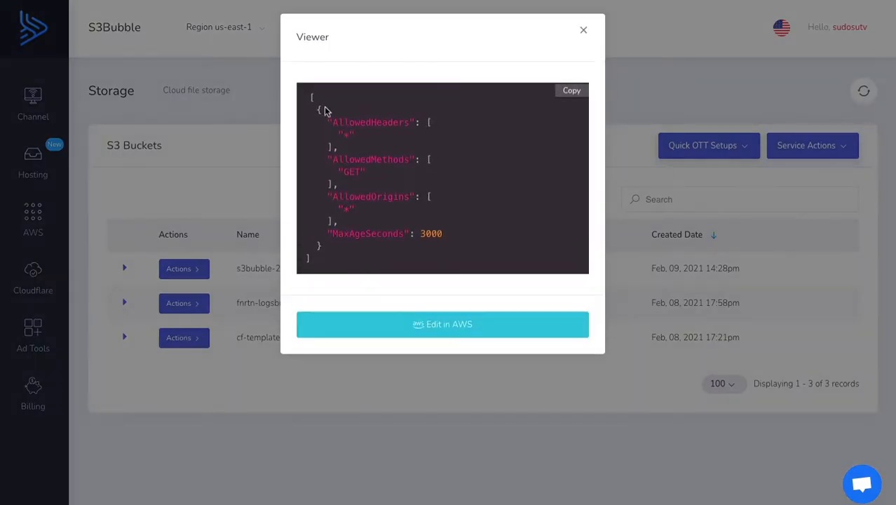
{"action": "left_click", "coordinate": [582, 30]}
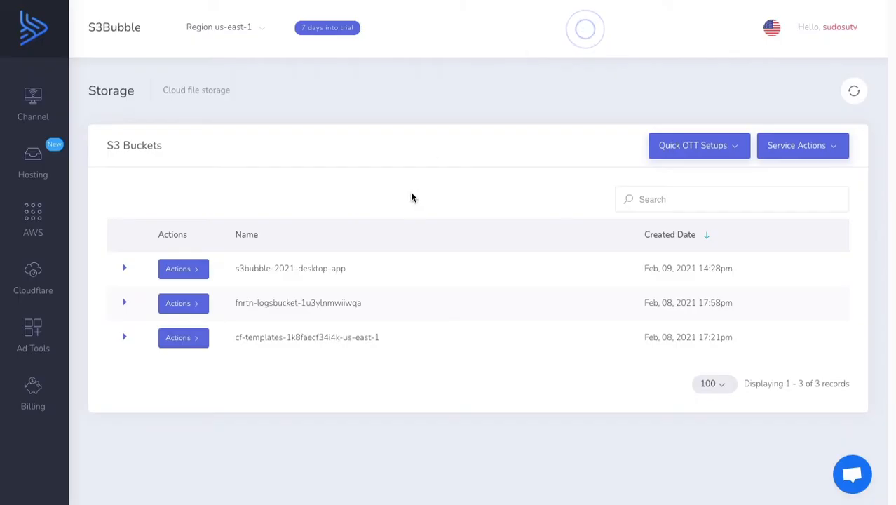
Refresh the S3 storage page and view the CloudFront distributions in progress
{"action": "left_click", "coordinate": [854, 94]}
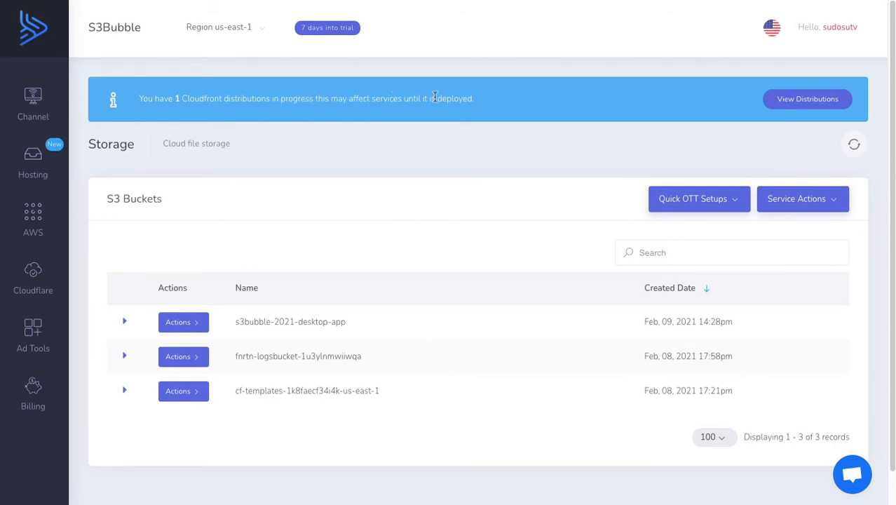
{"action": "left_click", "coordinate": [780, 103]}
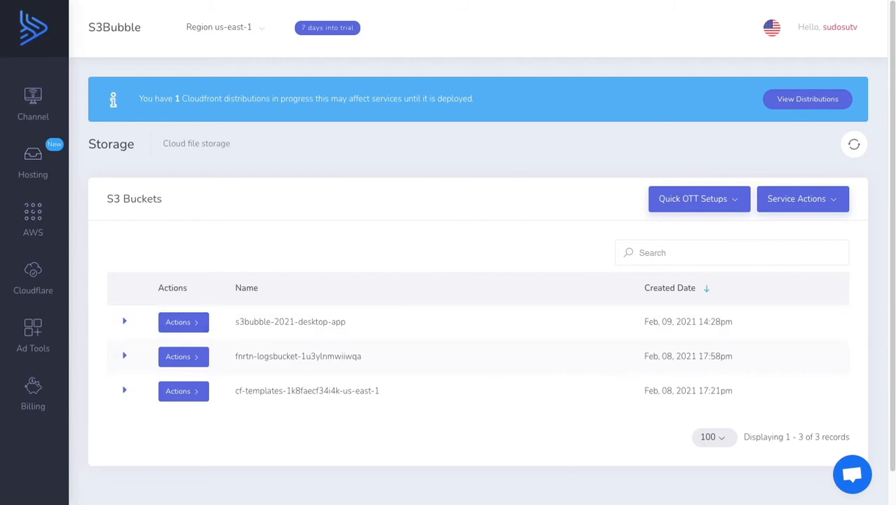
Switch to the S3Bubble Encoder desktop app, restart it, and select s3bubble-2021-desktop-app as the output bucket
{"action": "key", "text": "super+Tab"}
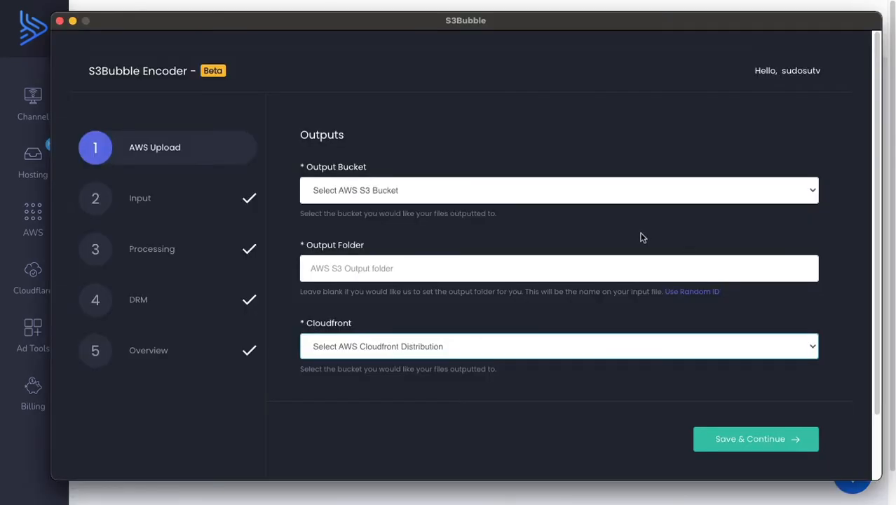
{"action": "left_click", "coordinate": [59, 22]}
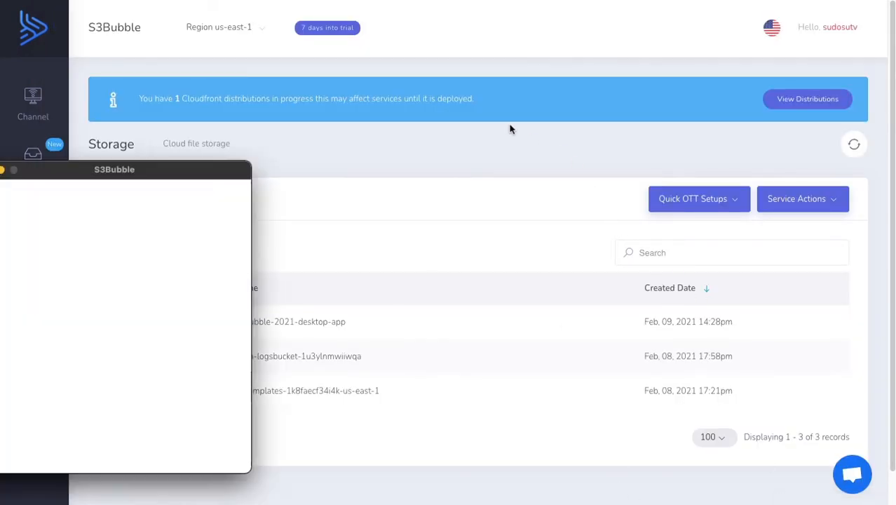
{"action": "left_click_drag", "start_coordinate": [114, 170], "coordinate": [895, 98]}
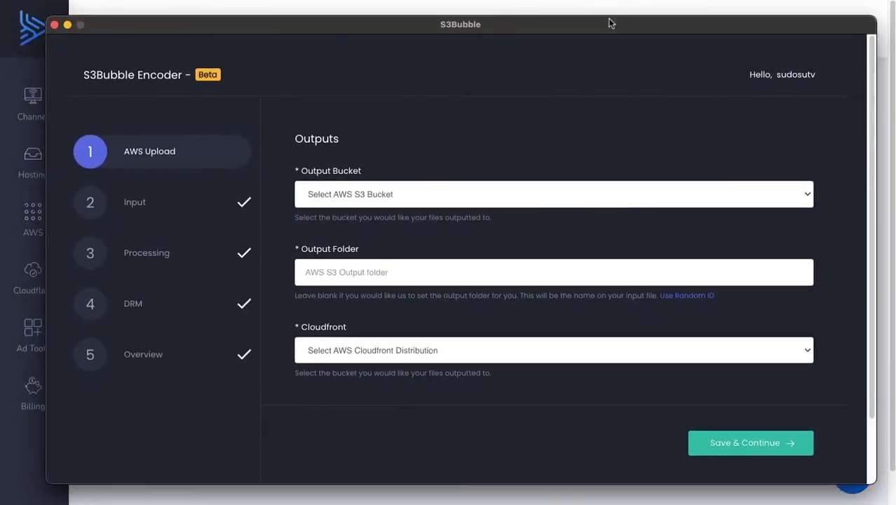
{"action": "left_click", "coordinate": [420, 186]}
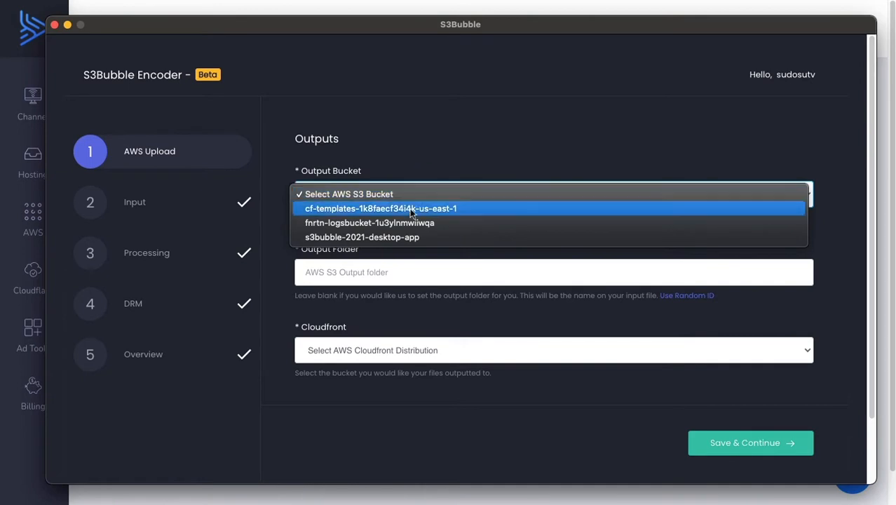
{"action": "left_click", "coordinate": [341, 238]}
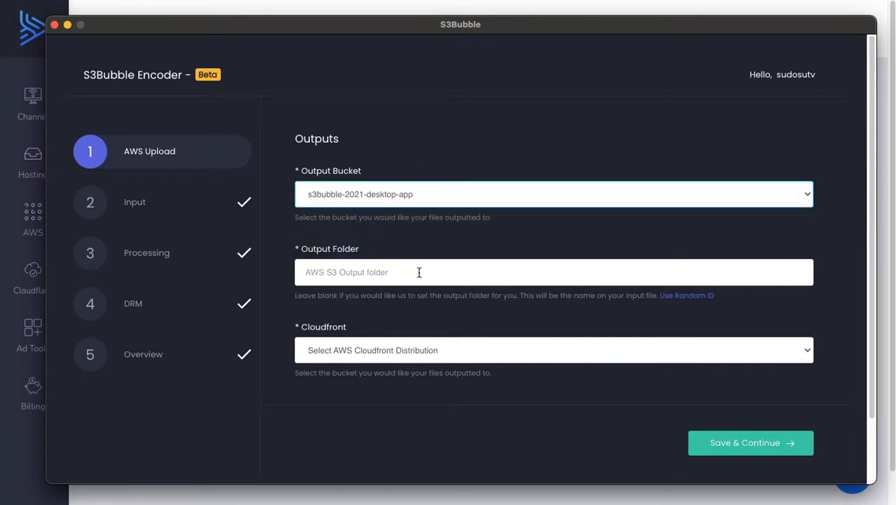
{"action": "left_click", "coordinate": [684, 295]}
{"action": "triple_click", "coordinate": [505, 274]}
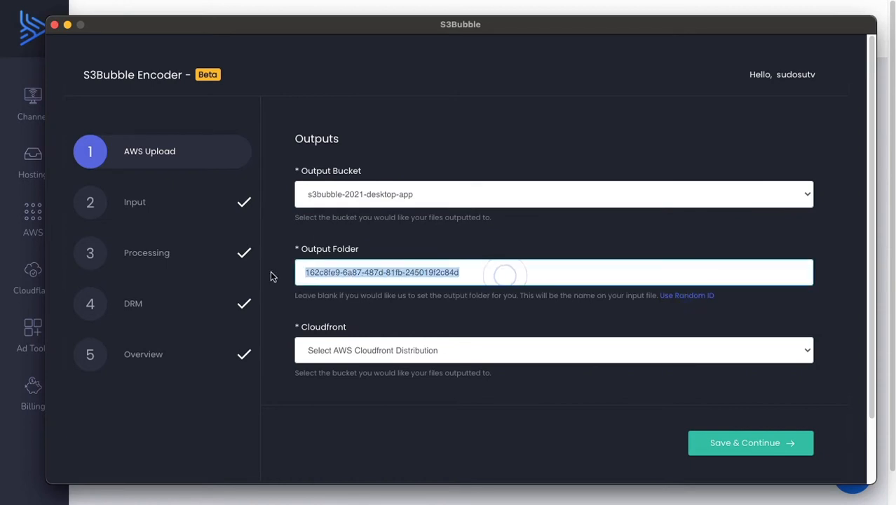
{"action": "key", "text": "BackSpace"}
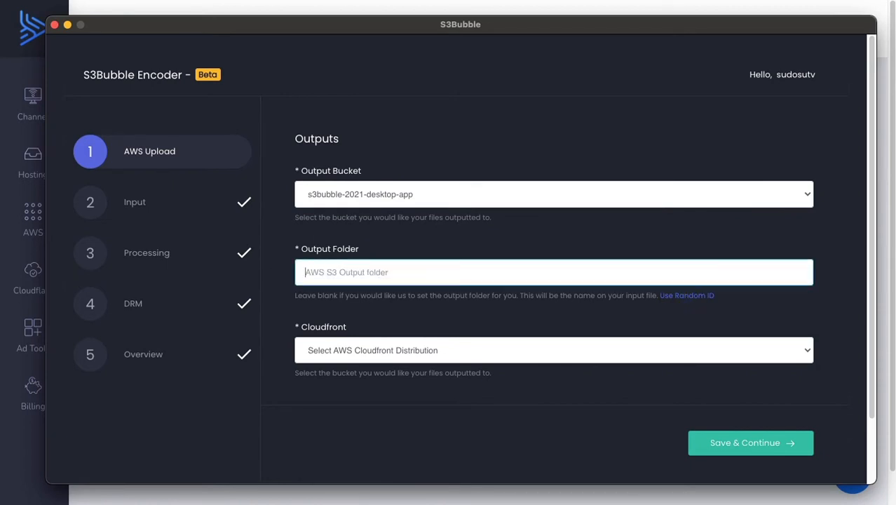
Set the output folder to theme/2021/demos
{"action": "type", "text": "theme/"}
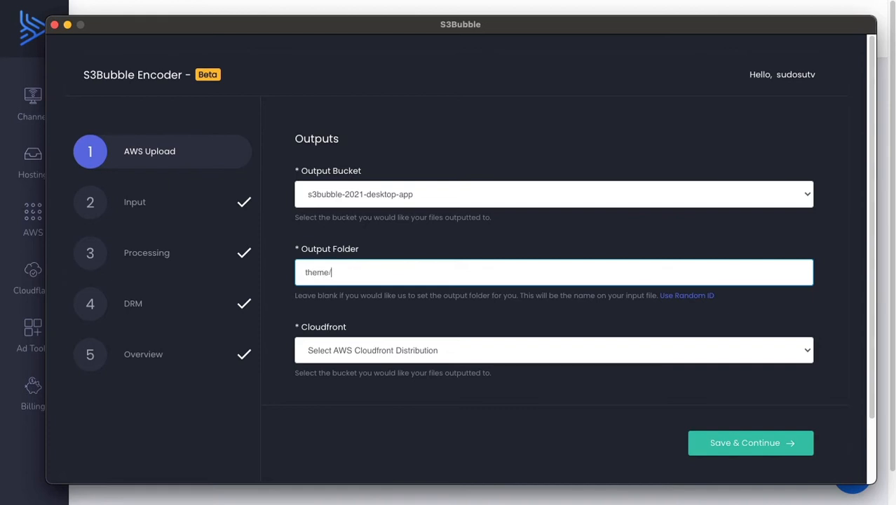
{"action": "type", "text": "2021/demos"}
Select the CloudFront distribution belonging to s3bubble-2021-desktop-app and save the AWS upload settings
{"action": "left_click", "coordinate": [426, 350]}
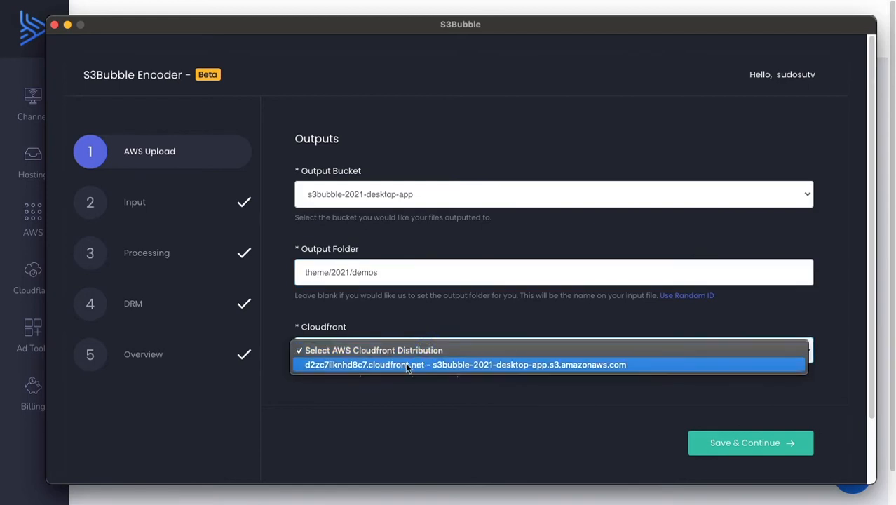
{"action": "left_click", "coordinate": [418, 365]}
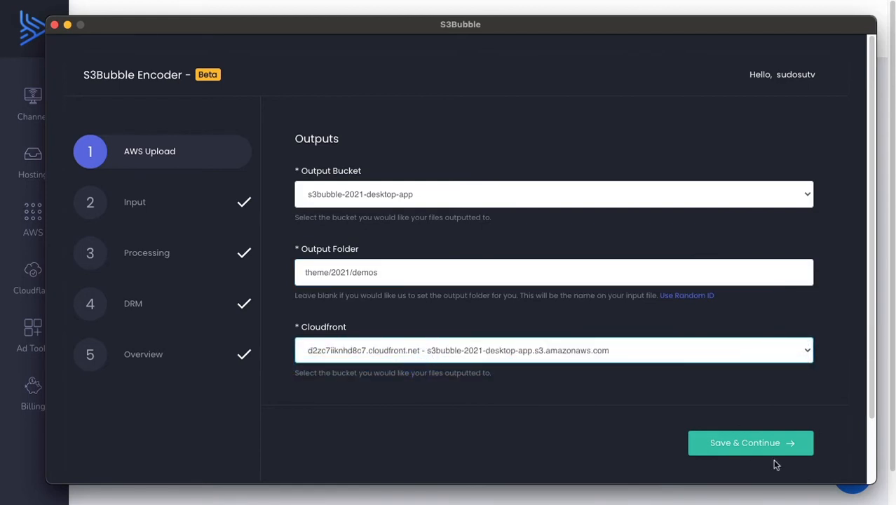
{"action": "left_click", "coordinate": [741, 443]}
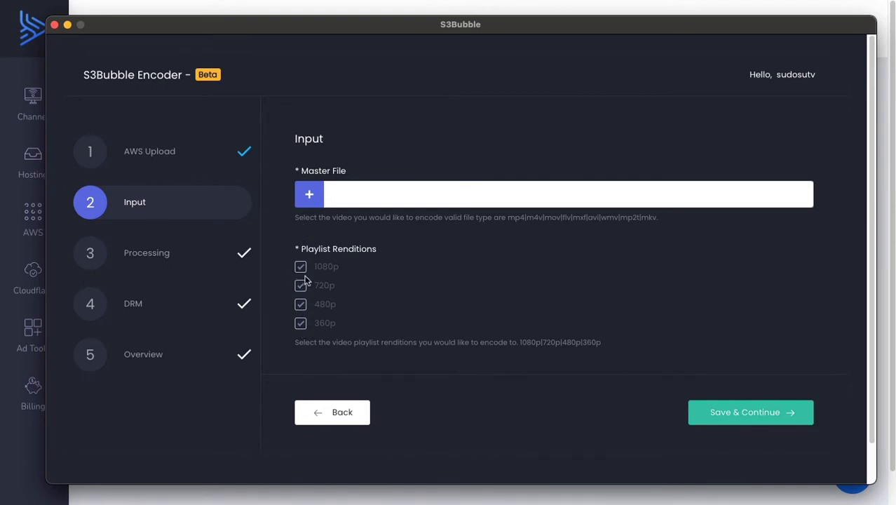
Choose ForBiggerFun.mp4 as the master file, toggle the 1080p, 480p and 360p playlist renditions, and save the input settings
{"action": "left_click", "coordinate": [311, 196]}
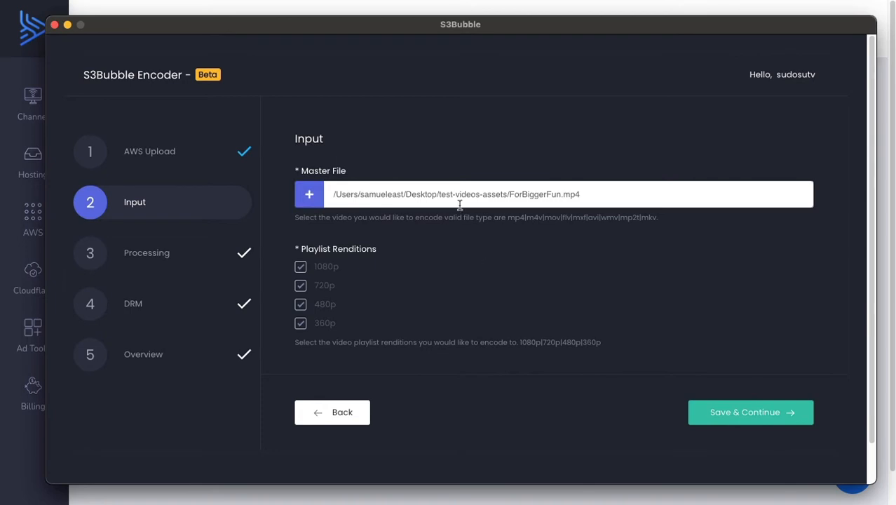
{"action": "left_click", "coordinate": [300, 269]}
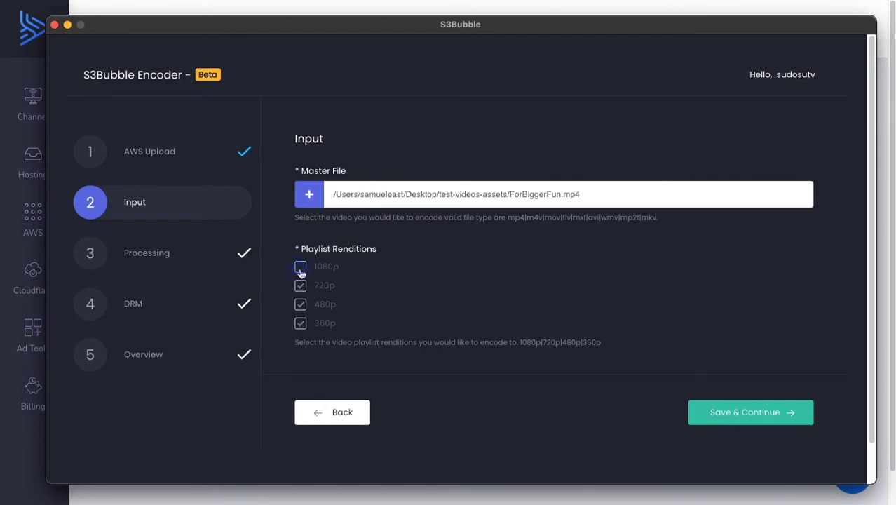
{"action": "left_click", "coordinate": [301, 304]}
{"action": "left_click", "coordinate": [301, 306]}
{"action": "left_click", "coordinate": [303, 325]}
{"action": "left_click", "coordinate": [707, 411]}
Add the Unsplash JPG from Downloads as the poster, set the Bif interval to 1 Second, and save the processing settings
{"action": "scroll", "coordinate": [471, 275], "scroll_direction": "down", "scroll_amount": 1}
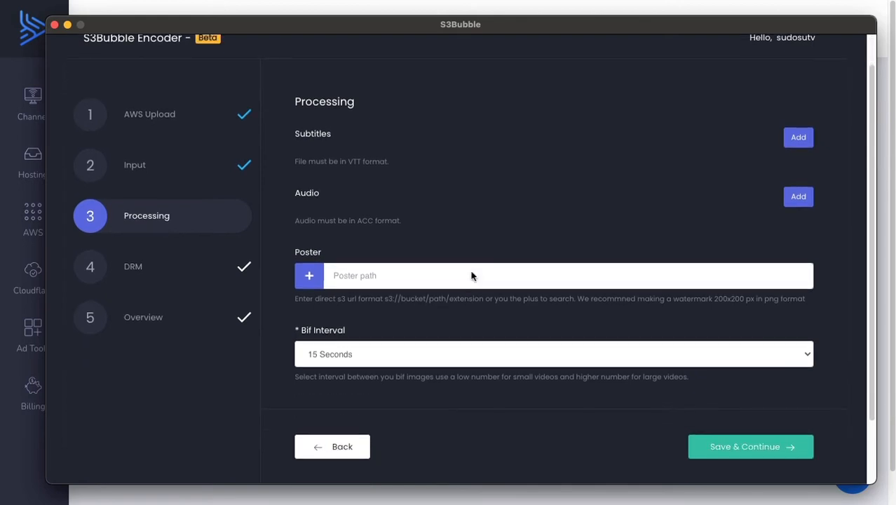
{"action": "left_click", "coordinate": [313, 279]}
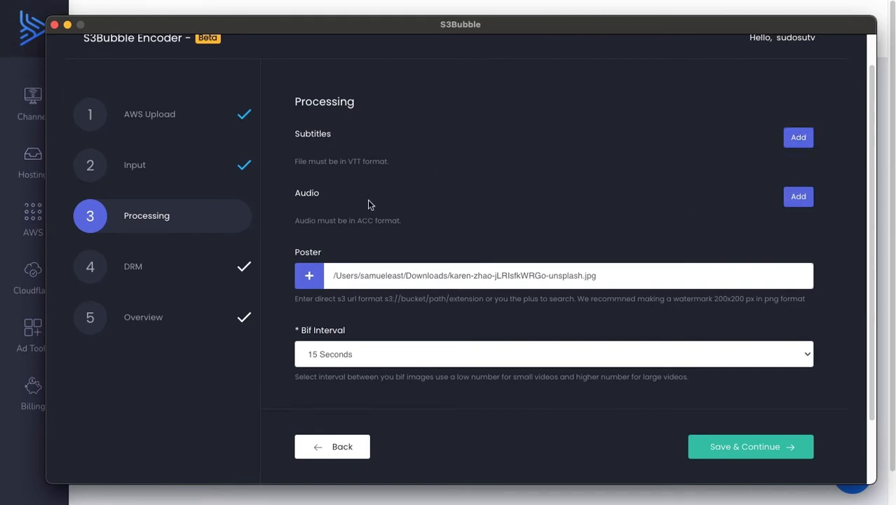
{"action": "scroll", "coordinate": [405, 303], "scroll_direction": "down", "scroll_amount": 1}
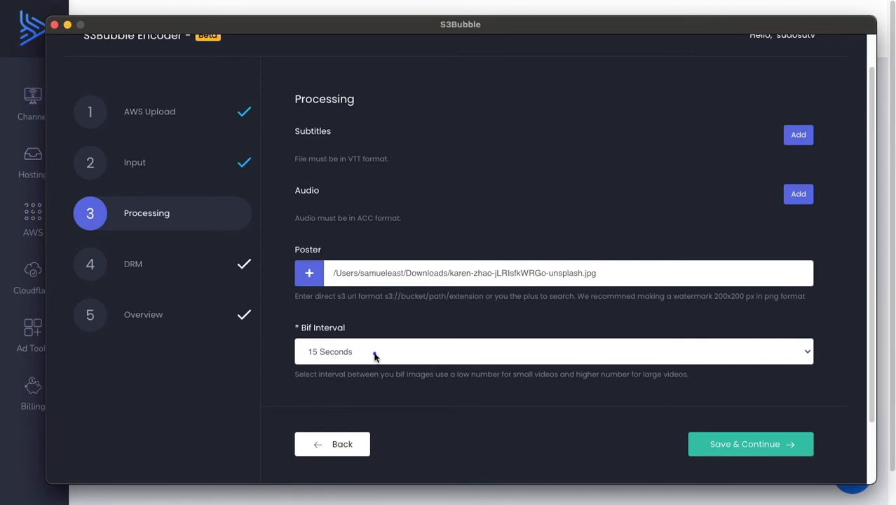
{"action": "left_click", "coordinate": [373, 357]}
{"action": "left_click", "coordinate": [380, 323]}
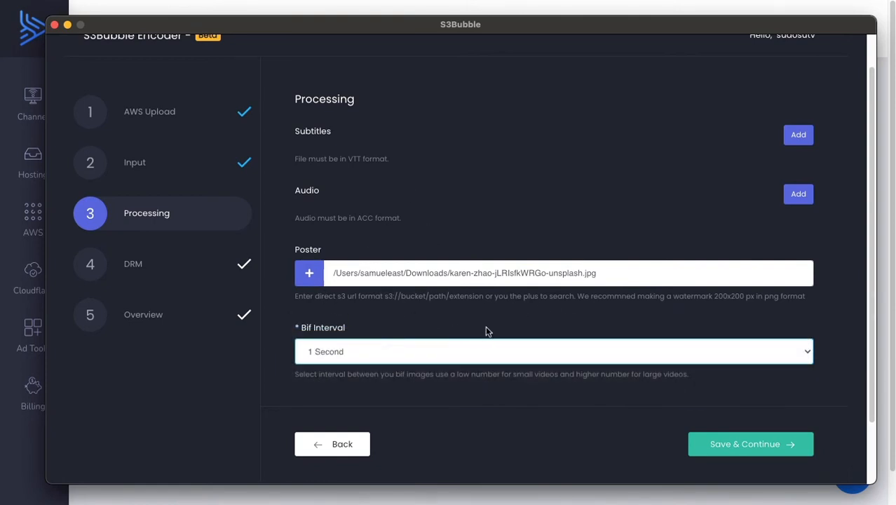
{"action": "left_click", "coordinate": [737, 447]}
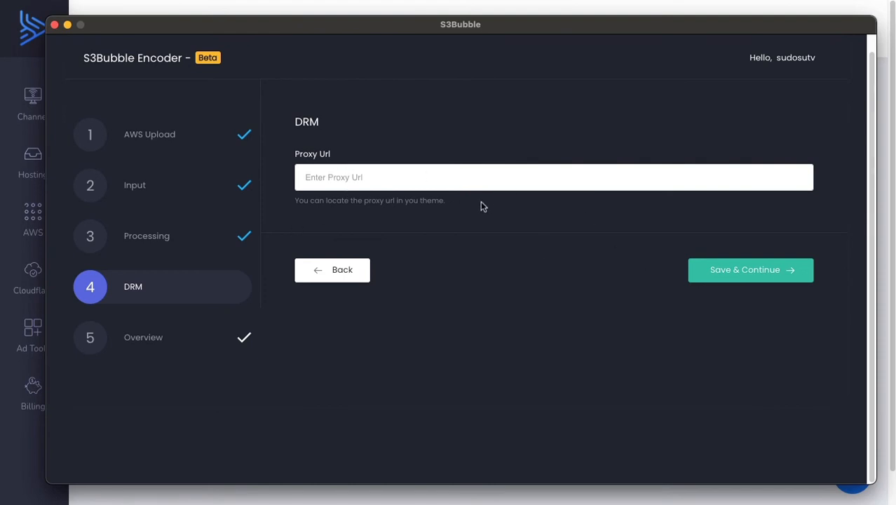
Leave the DRM proxy URL empty, save the DRM settings and start the encoding and upload to AWS
{"action": "left_click", "coordinate": [733, 277]}
{"action": "left_click", "coordinate": [758, 268]}
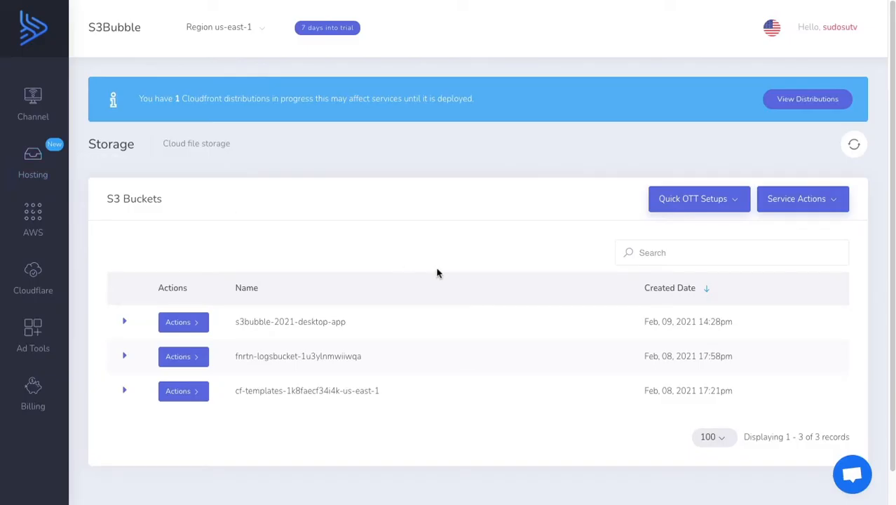
Switch to the S3Bubble website, browse the s3bubble-2021-desktop-app bucket to theme/2021/demos and refresh the file list
{"action": "left_click", "coordinate": [183, 321]}
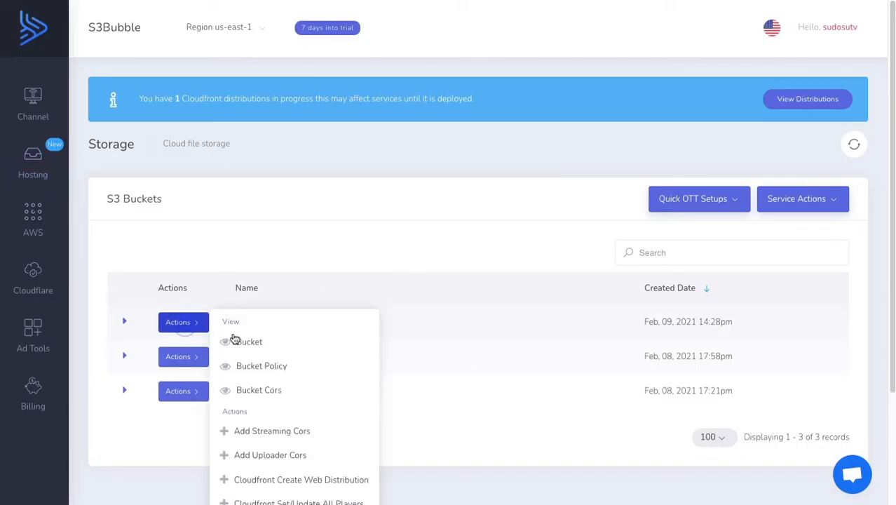
{"action": "left_click", "coordinate": [237, 340]}
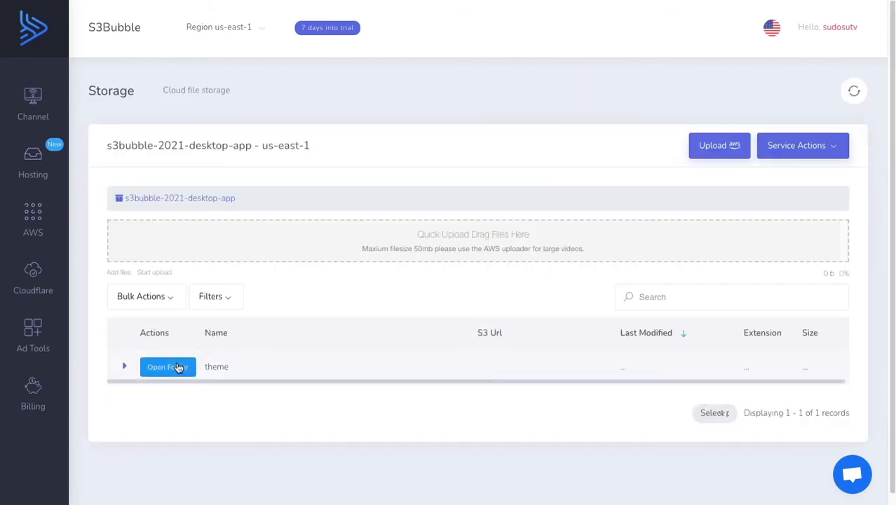
{"action": "left_click", "coordinate": [177, 362]}
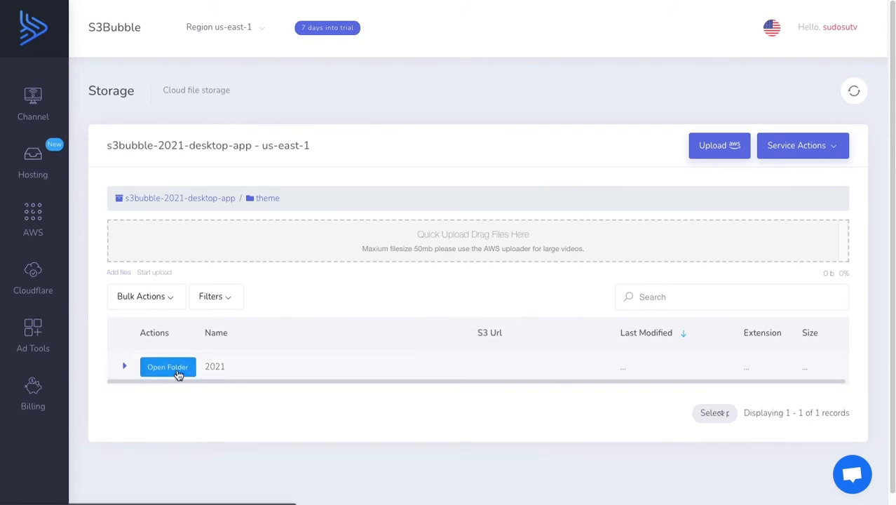
{"action": "left_click", "coordinate": [177, 368]}
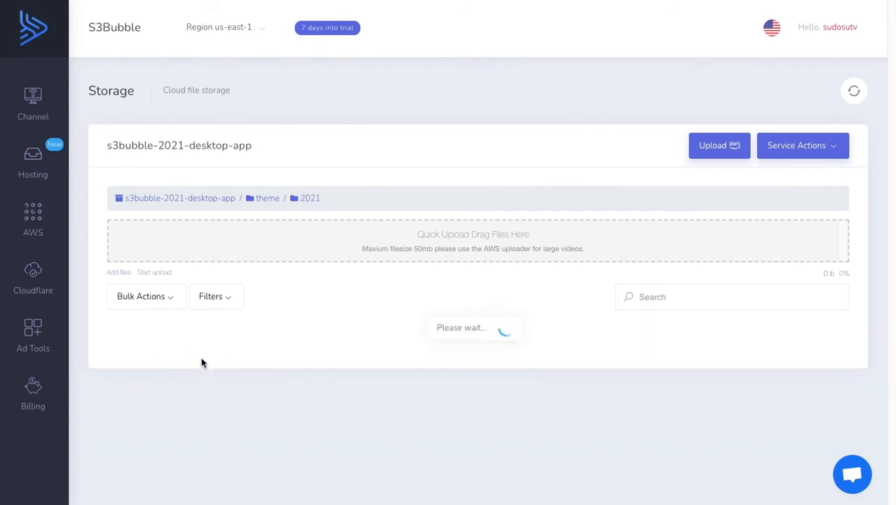
{"action": "left_click", "coordinate": [172, 369]}
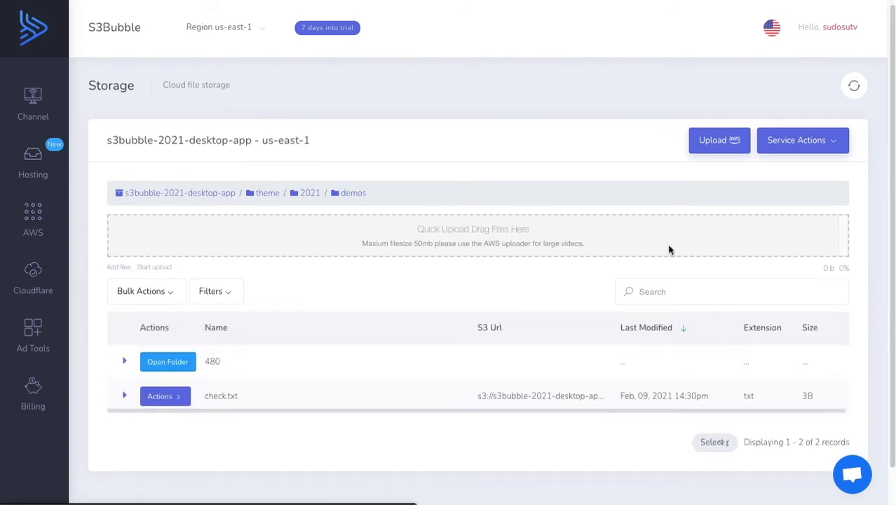
{"action": "left_click", "coordinate": [853, 86]}
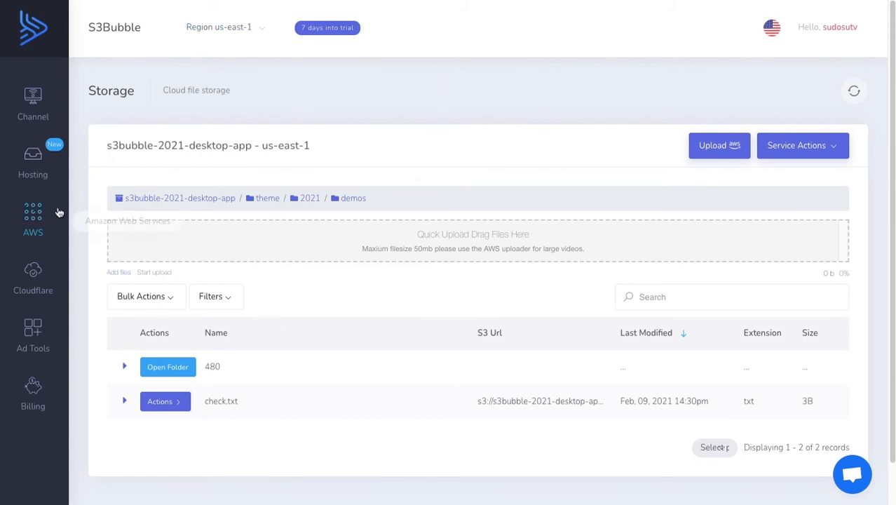
Open the WordPress dashboard of the running Elementor Pro demo instance from the hosted instances
{"action": "left_click", "coordinate": [38, 163]}
{"action": "left_click", "coordinate": [150, 189]}
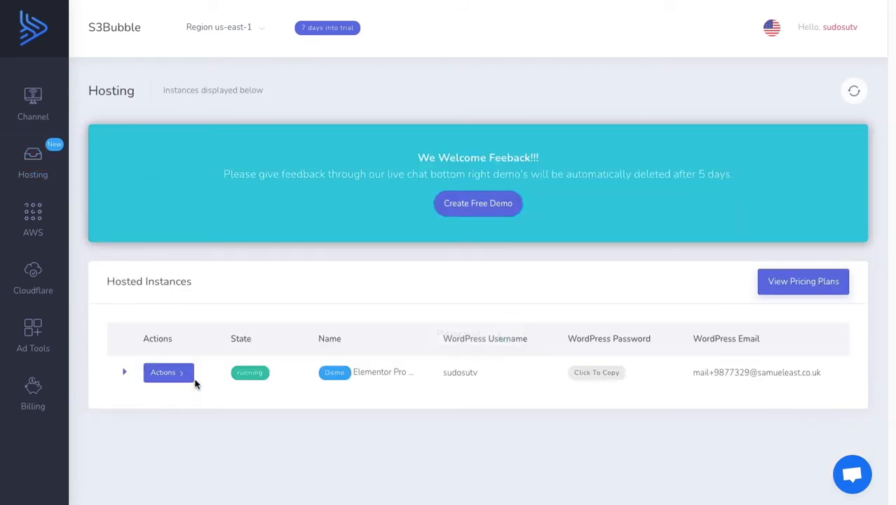
{"action": "left_click", "coordinate": [184, 377]}
{"action": "left_click", "coordinate": [259, 417]}
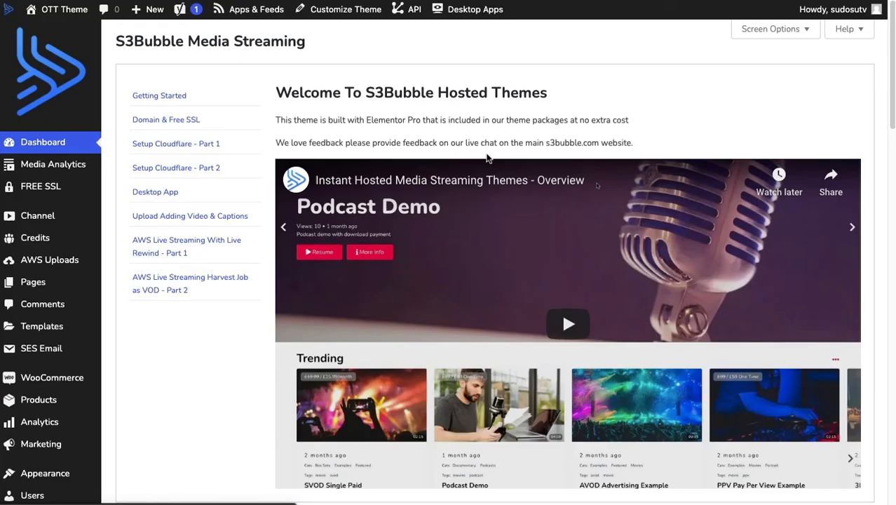
{"action": "scroll", "coordinate": [430, 134], "scroll_direction": "down", "scroll_amount": 1}
{"action": "scroll", "coordinate": [259, 272], "scroll_direction": "up", "scroll_amount": 1}
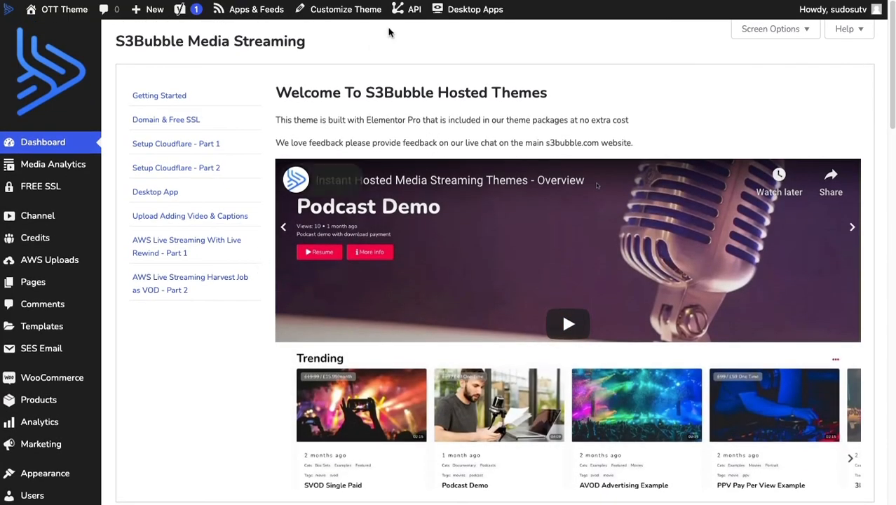
View the front page of the OTT Theme site and its video listings
{"action": "mouse_move", "coordinate": [53, 11]}
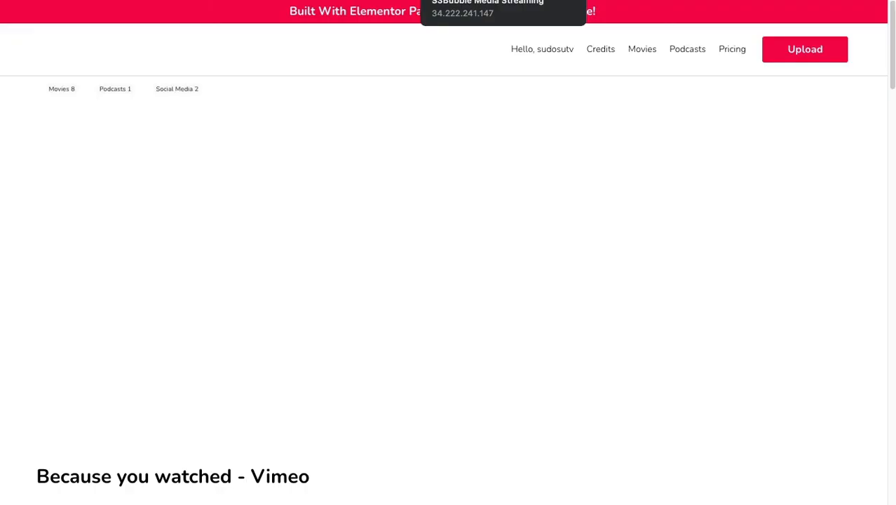
{"action": "scroll", "coordinate": [373, 203], "scroll_direction": "down", "scroll_amount": 2}
{"action": "scroll", "coordinate": [373, 204], "scroll_direction": "up", "scroll_amount": 2}
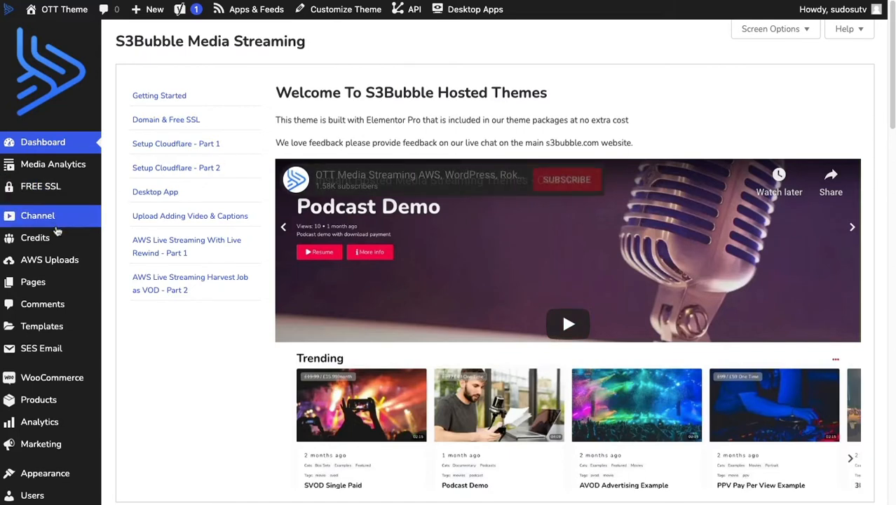
Create a new channel post titled "Desktop App" with the body text "Uploaded from desktop"
{"action": "mouse_move", "coordinate": [60, 216]}
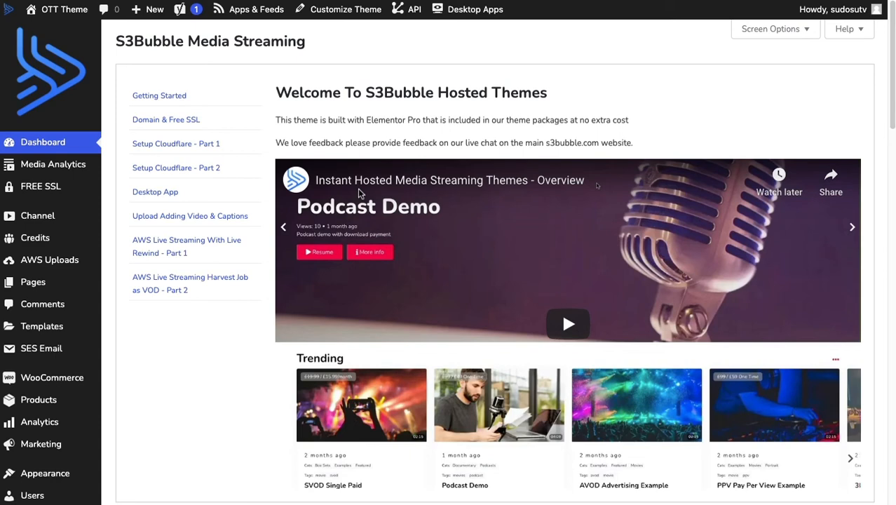
{"action": "key", "text": "super+r"}
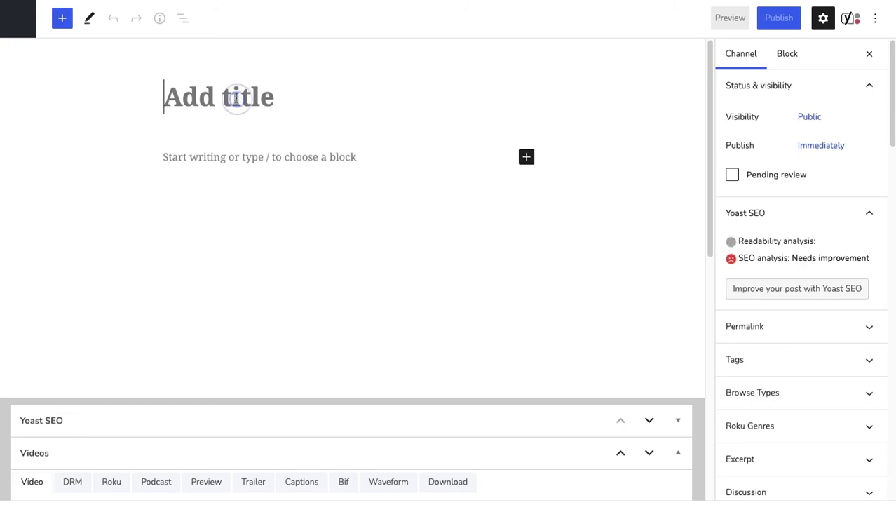
{"action": "type", "text": "Desktop App"}
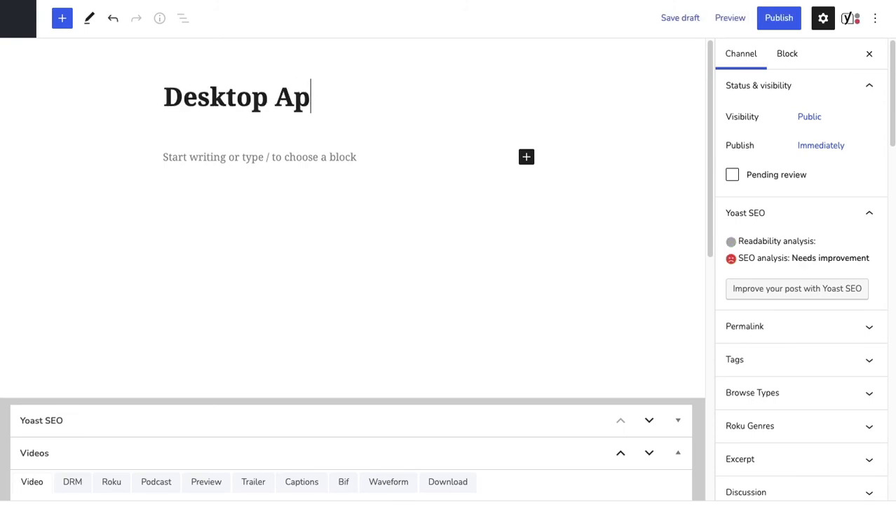
{"action": "left_click", "coordinate": [200, 159]}
{"action": "type", "text": "Uploaded from desktop"}
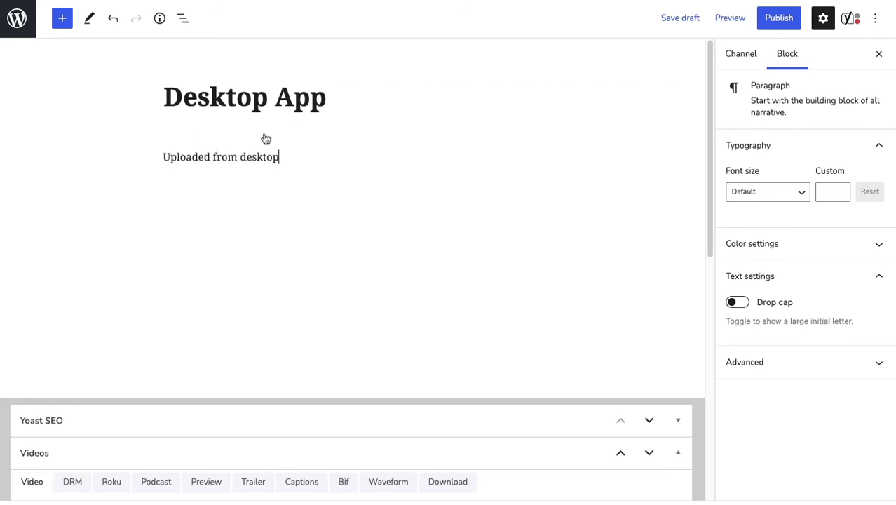
Copy the video code qo9n4g from the encoder's success message and submit it in the post's video search to fill the URLs
{"action": "scroll", "coordinate": [294, 148], "scroll_direction": "down", "scroll_amount": 3}
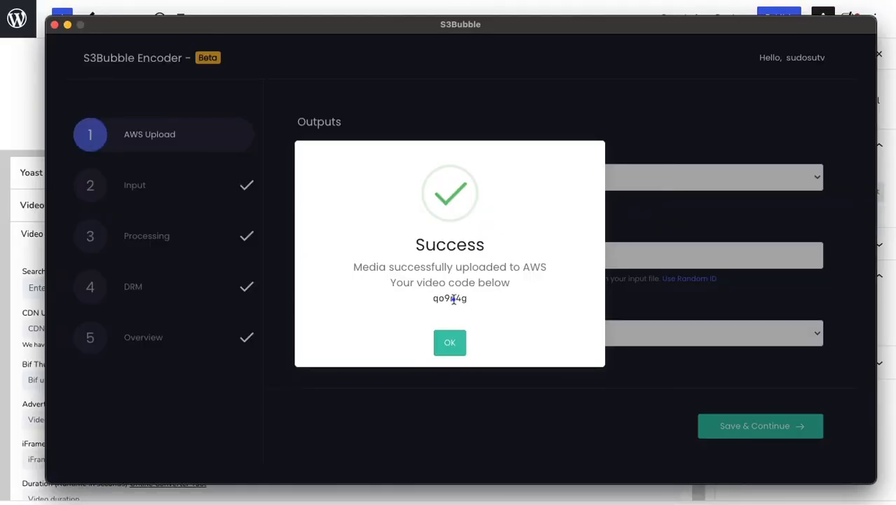
{"action": "double_click", "coordinate": [454, 298]}
{"action": "key", "text": "super+c"}
{"action": "left_click", "coordinate": [29, 218]}
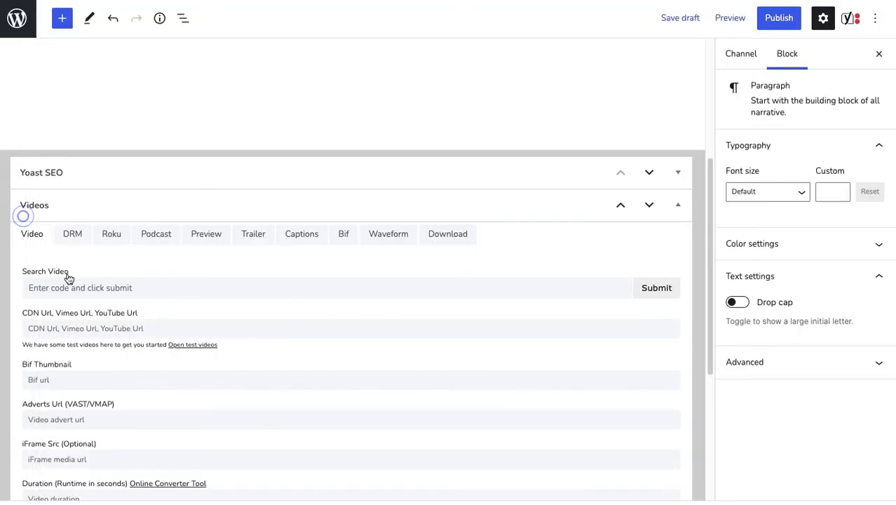
{"action": "left_click", "coordinate": [67, 284]}
{"action": "key", "text": "super+v"}
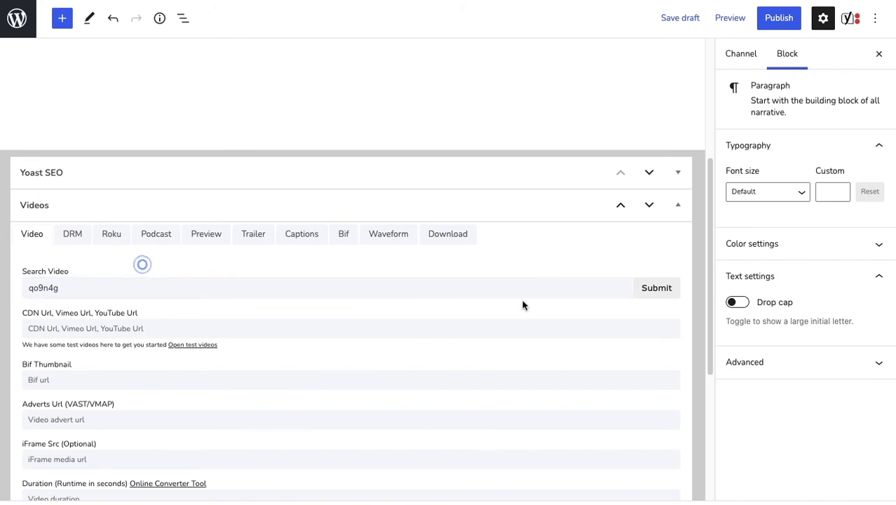
{"action": "left_click", "coordinate": [666, 288]}
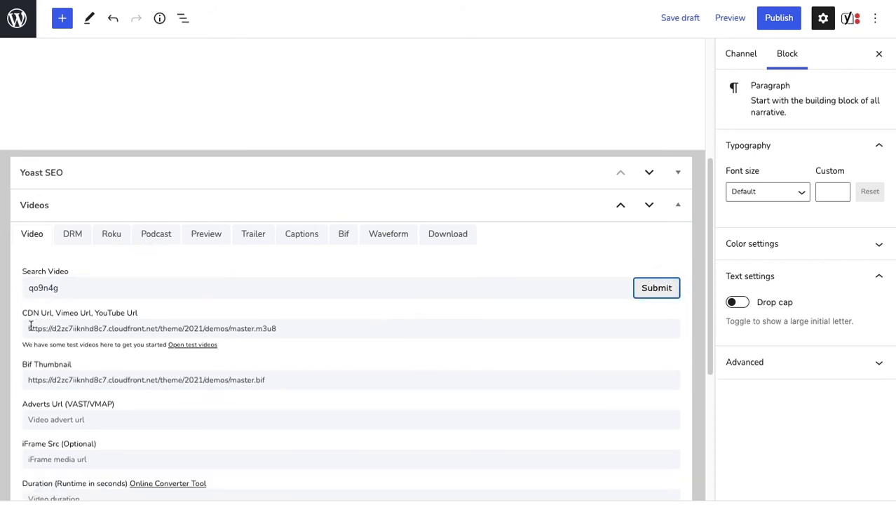
Check the CDN and Bif thumbnail URLs and the remaining video fields of the post
{"action": "scroll", "coordinate": [248, 338], "scroll_direction": "down", "scroll_amount": 1}
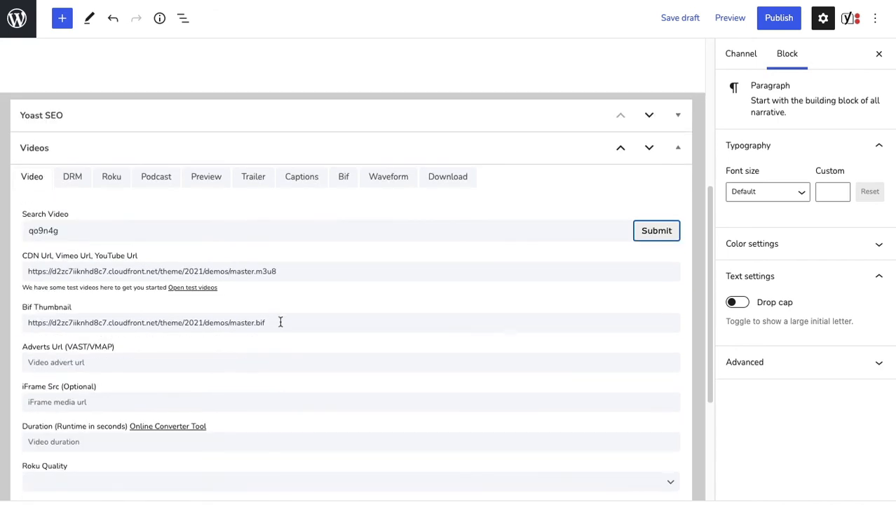
{"action": "triple_click", "coordinate": [280, 322]}
{"action": "left_click", "coordinate": [238, 362]}
{"action": "scroll", "coordinate": [257, 365], "scroll_direction": "down", "scroll_amount": 3}
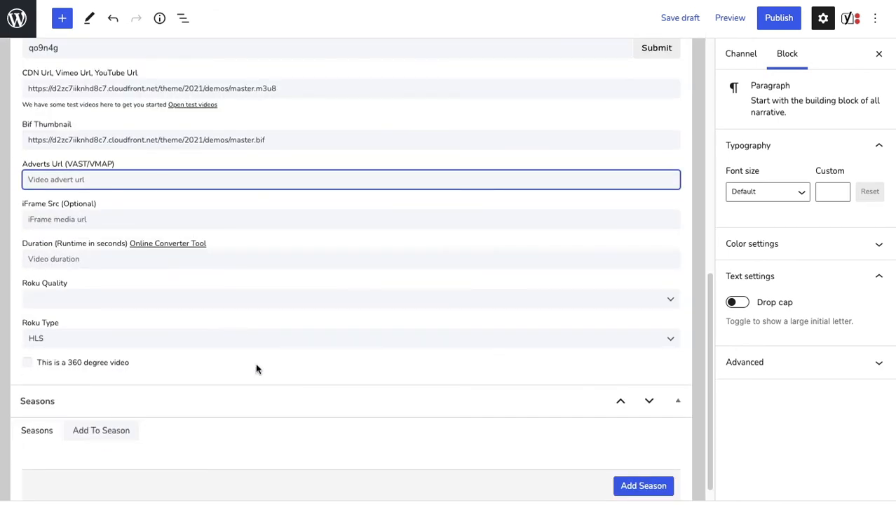
{"action": "scroll", "coordinate": [257, 368], "scroll_direction": "up", "scroll_amount": 6}
Assign the channel post to the Movies and Examples browse types
{"action": "left_click", "coordinate": [727, 67]}
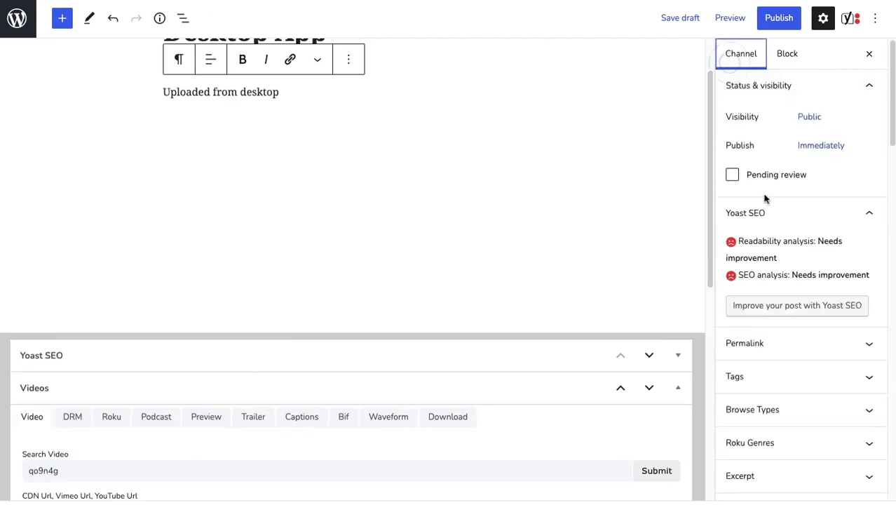
{"action": "scroll", "coordinate": [771, 230], "scroll_direction": "down", "scroll_amount": 3}
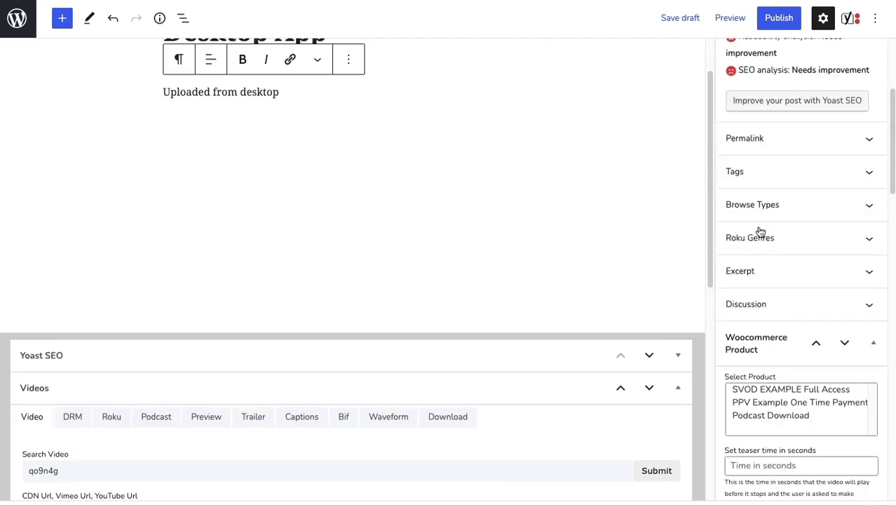
{"action": "left_click", "coordinate": [832, 200]}
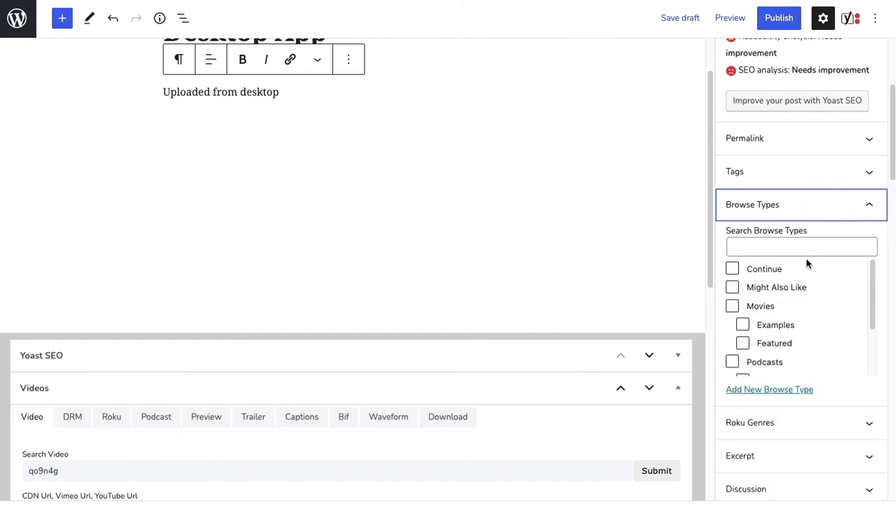
{"action": "left_click", "coordinate": [733, 307]}
{"action": "left_click", "coordinate": [743, 324]}
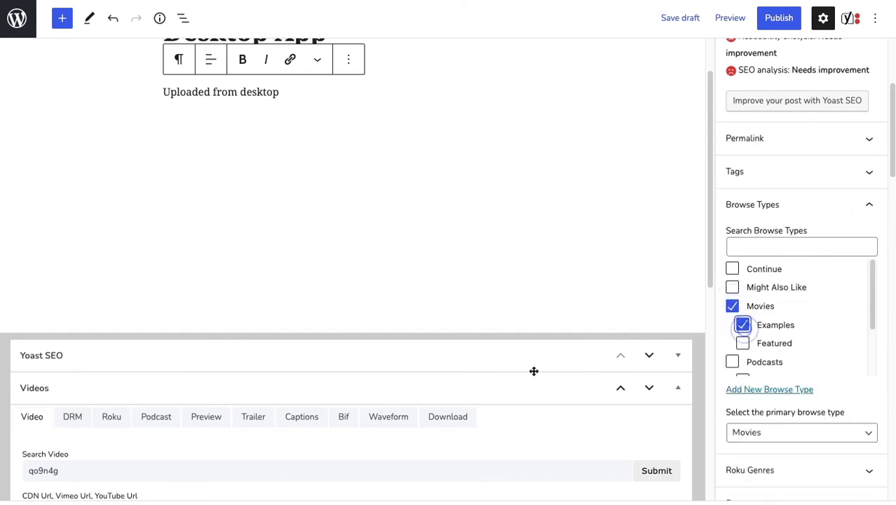
Set the colourful stage-lights concert photo from the media library as the post's landscape image
{"action": "scroll", "coordinate": [733, 363], "scroll_direction": "down", "scroll_amount": 5}
{"action": "scroll", "coordinate": [769, 384], "scroll_direction": "down", "scroll_amount": 10}
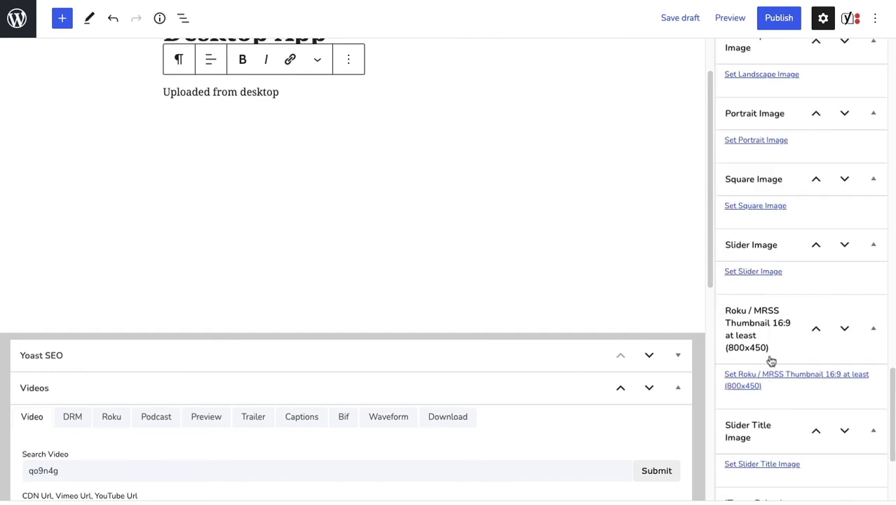
{"action": "scroll", "coordinate": [777, 222], "scroll_direction": "up", "scroll_amount": 4}
{"action": "left_click", "coordinate": [750, 347]}
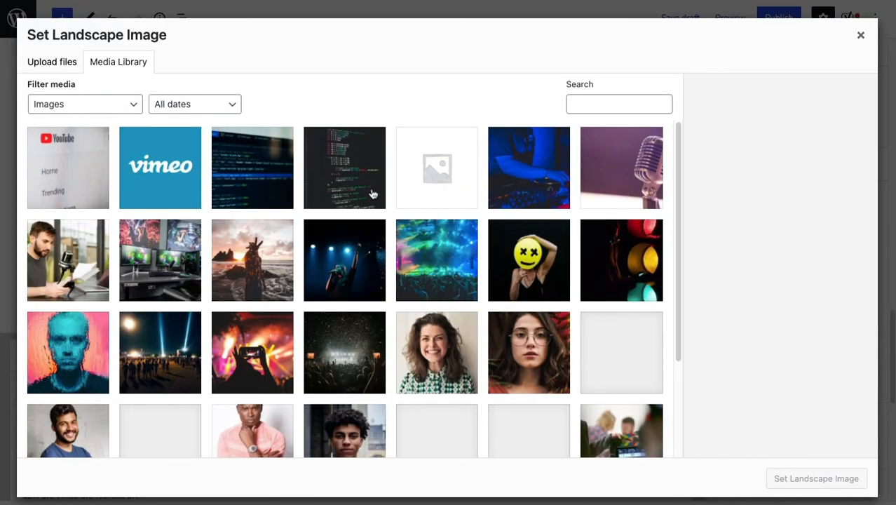
{"action": "left_click", "coordinate": [419, 249]}
{"action": "left_click", "coordinate": [817, 478]}
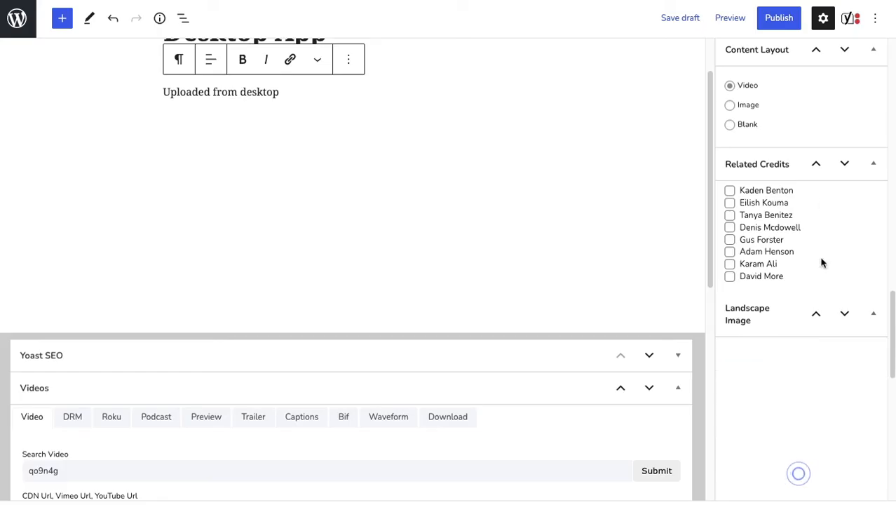
Publish the Desktop App channel post and open its page on the site
{"action": "left_click", "coordinate": [779, 21]}
{"action": "left_click", "coordinate": [780, 21]}
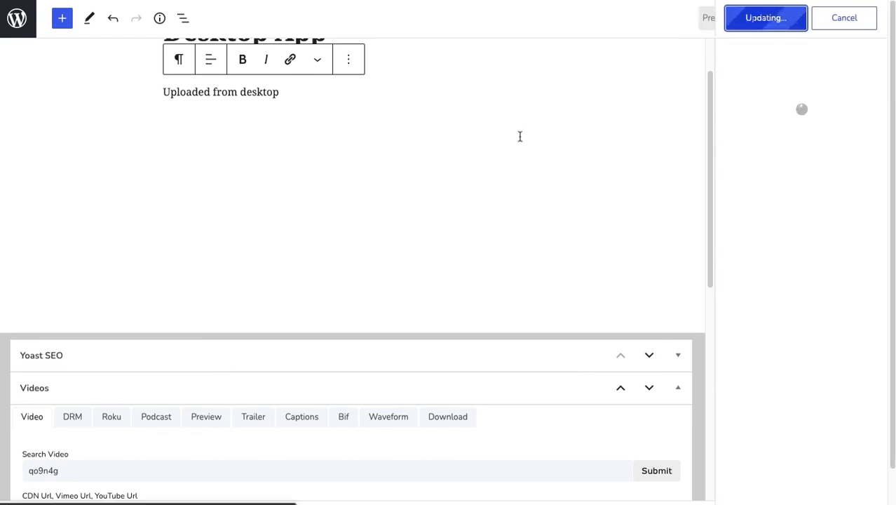
{"action": "left_click", "coordinate": [148, 483]}
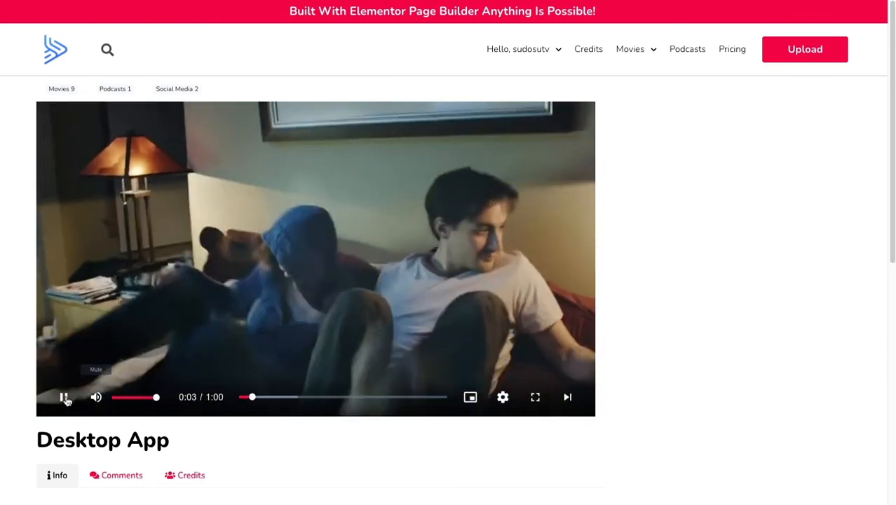
Pause the Desktop App video and check the quality options in the player settings
{"action": "left_click", "coordinate": [64, 397]}
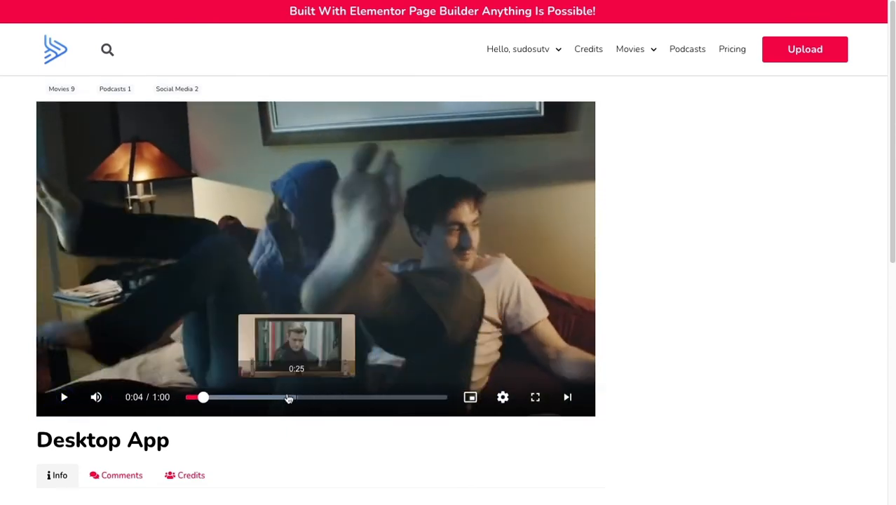
{"action": "left_click", "coordinate": [503, 397]}
{"action": "left_click", "coordinate": [485, 367]}
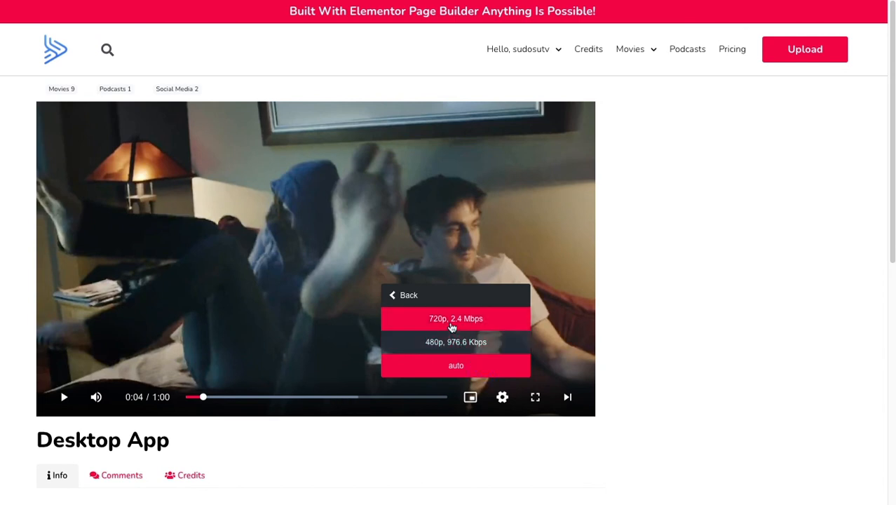
{"action": "left_click", "coordinate": [407, 297]}
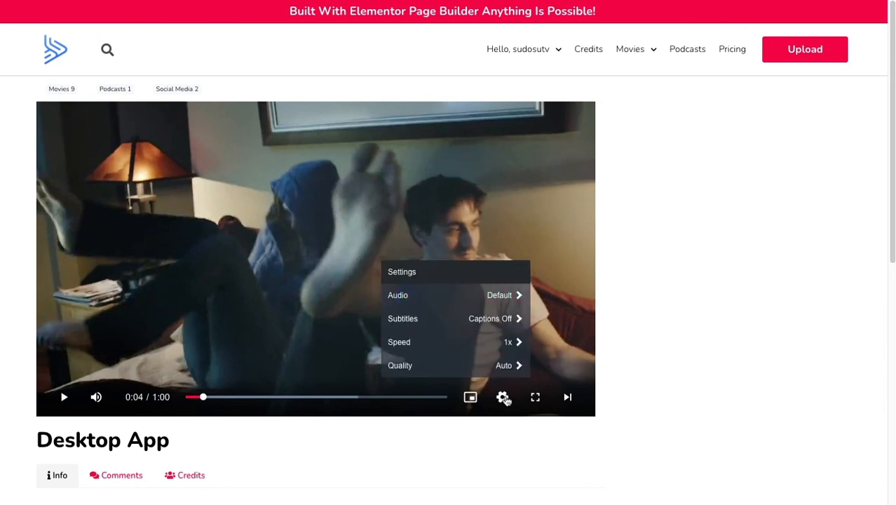
{"action": "left_click", "coordinate": [502, 397]}
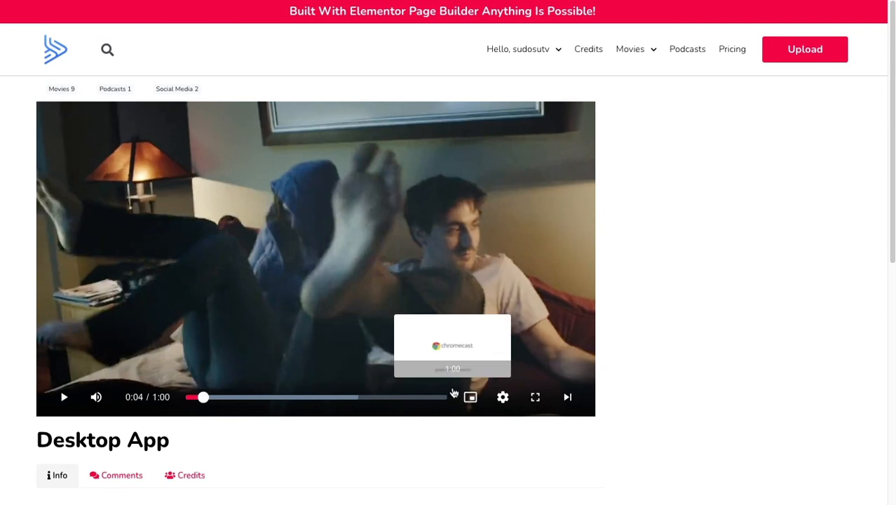